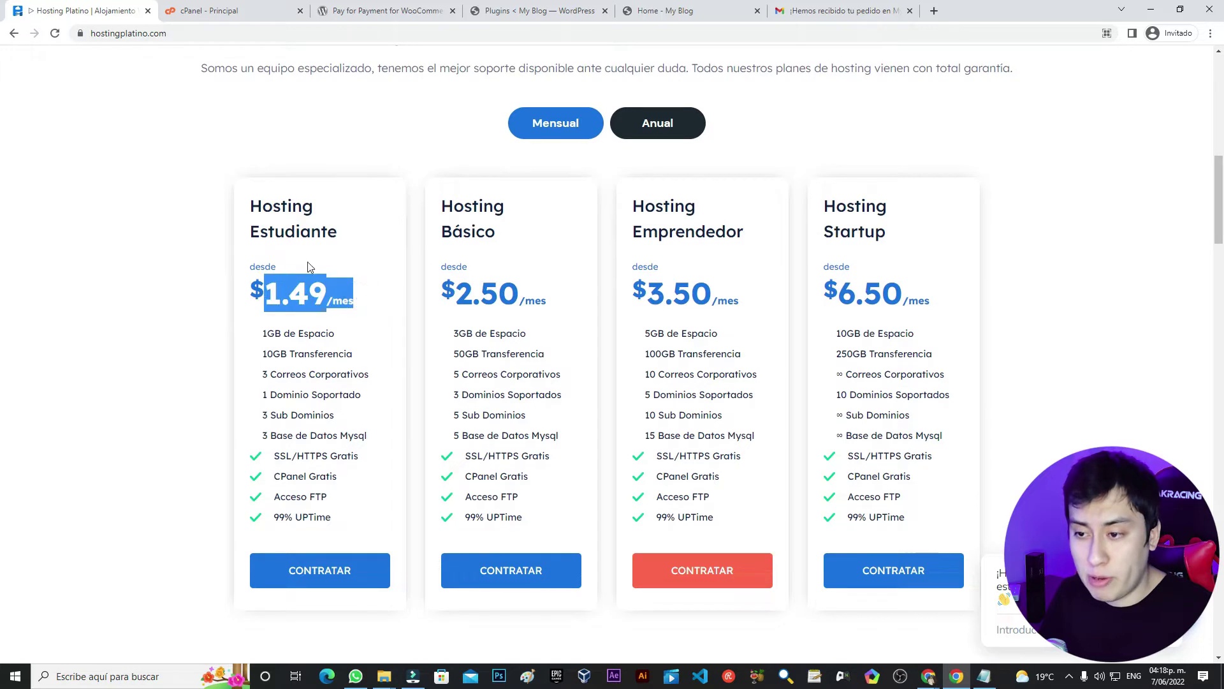
pyautogui.click(368, 228)
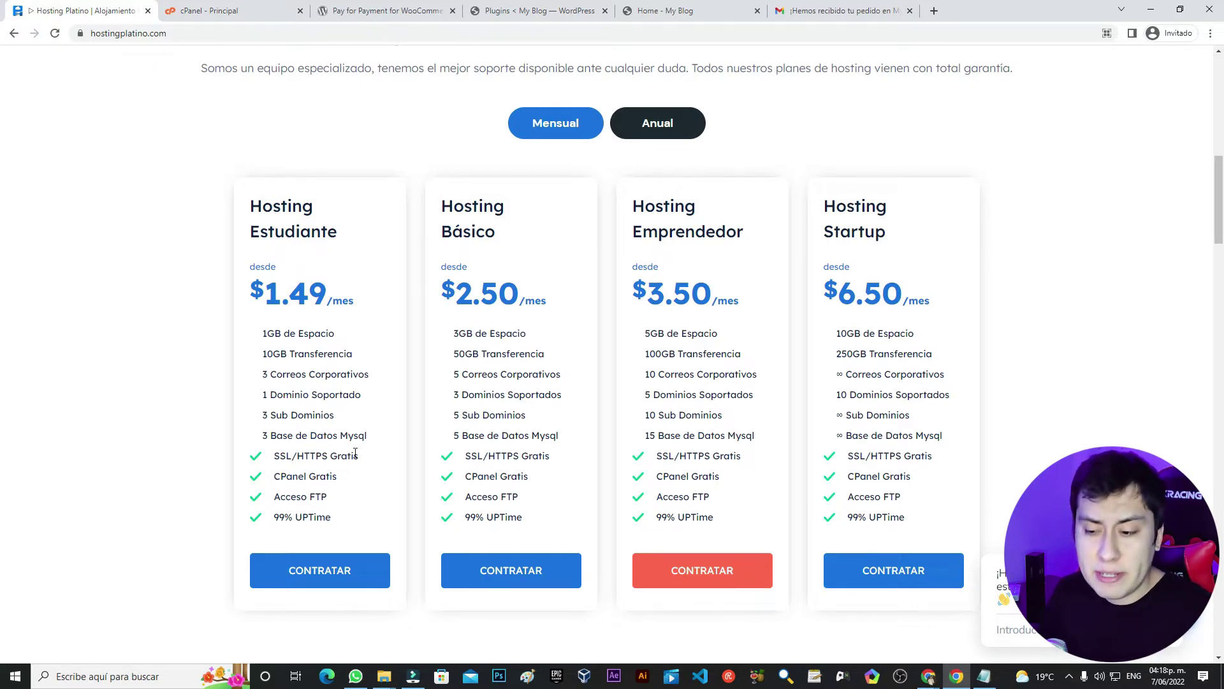
pyautogui.scroll(-1, 366, 497)
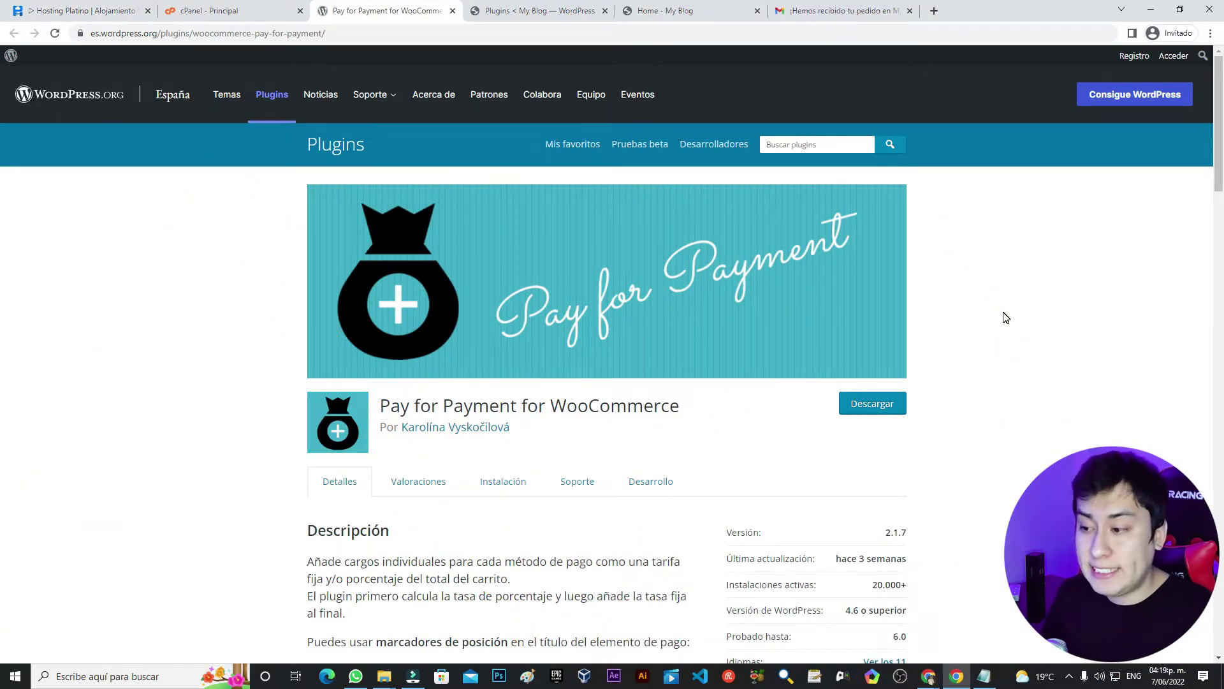
# Copy the plugin name "Pay for Payment for WooCommerce" from its WordPress.org plugin page.
pyautogui.click(367, 35)
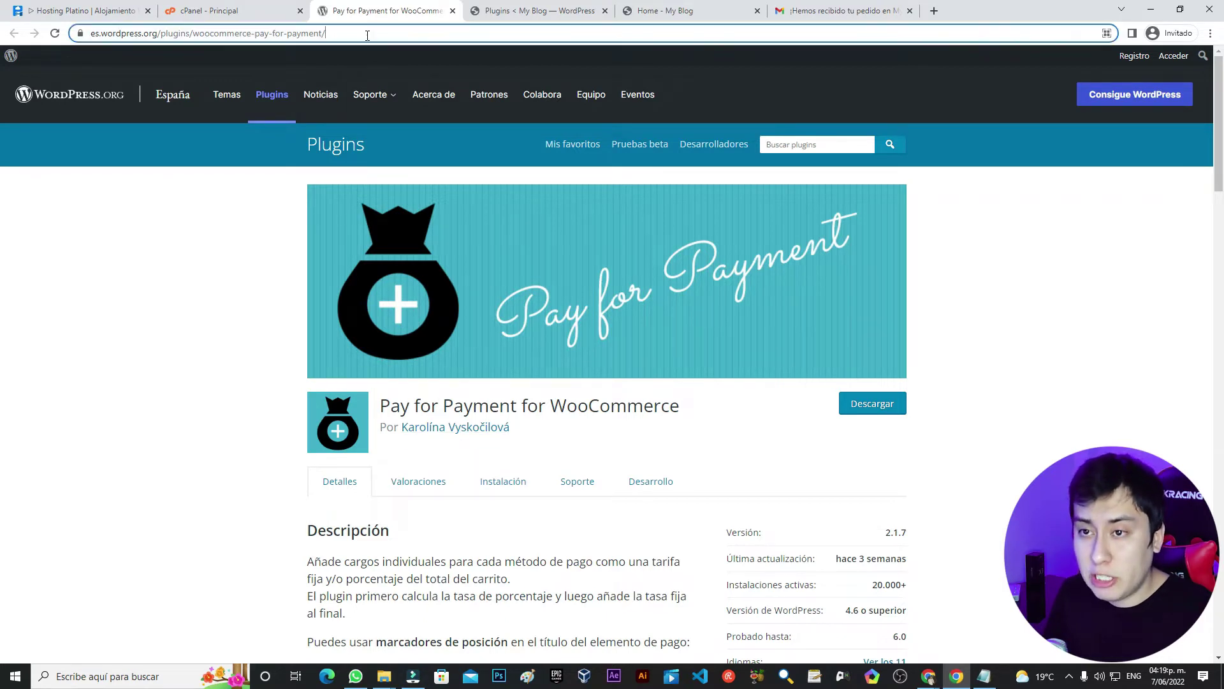
pyautogui.moveTo(367, 35); pyautogui.dragTo(90, 33)
pyautogui.click(183, 262)
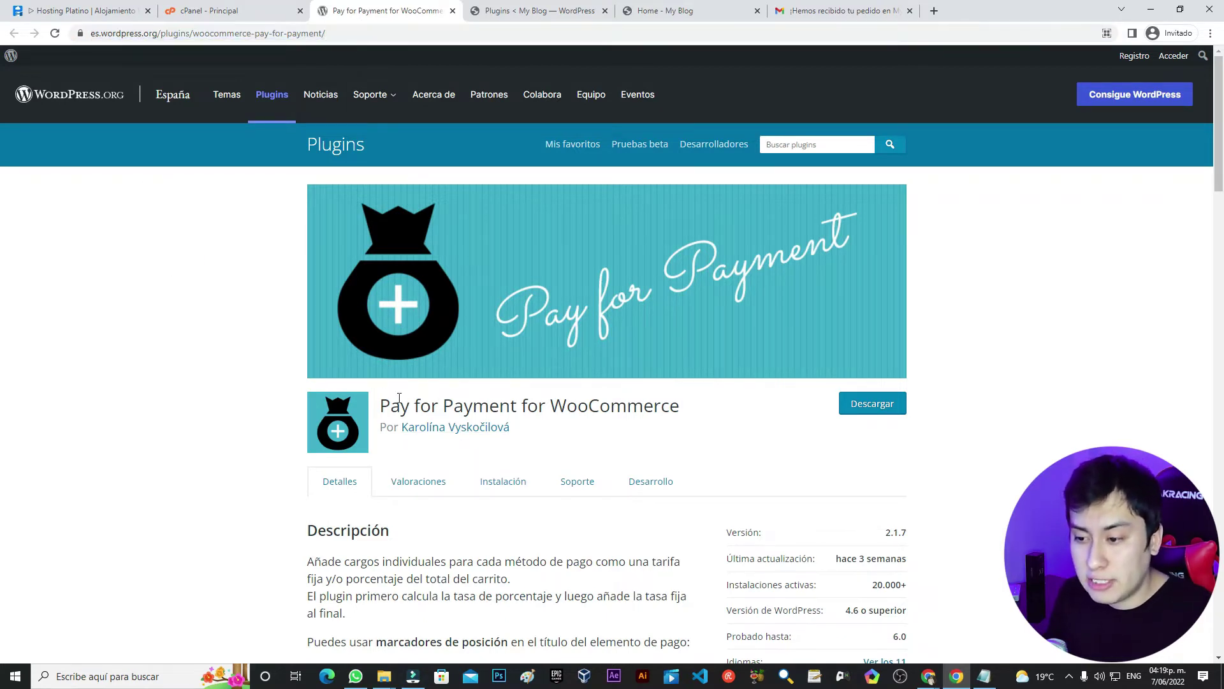
pyautogui.moveTo(380, 406); pyautogui.dragTo(685, 409)
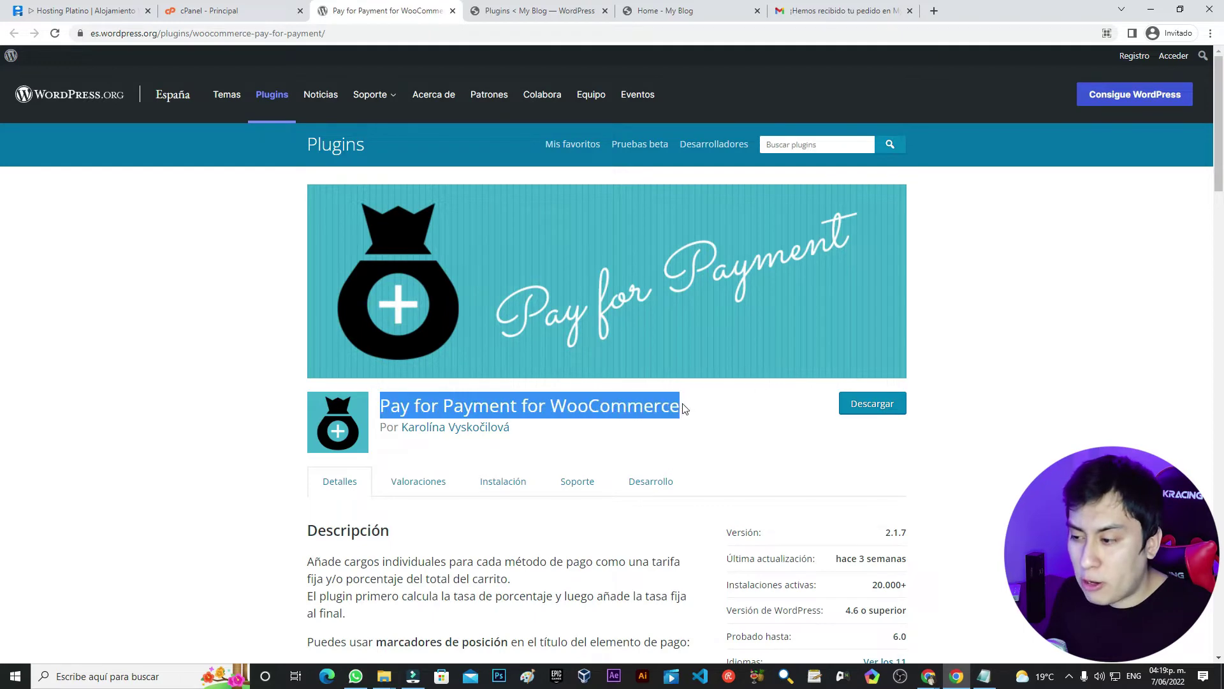
pyautogui.rightClick(684, 409)
pyautogui.click(698, 415)
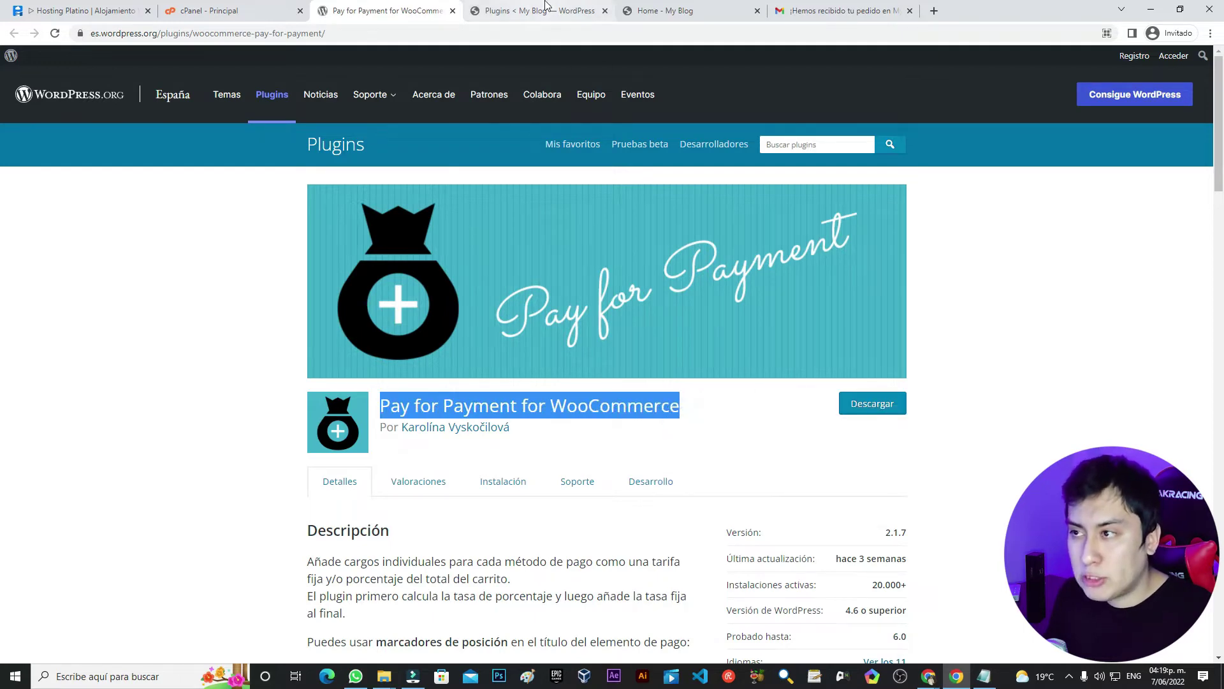
# Search for "Pay for Payment for WooCommerce" among the new plugins available to the WordPress site.
pyautogui.click(545, 9)
pyautogui.scroll(-5, 544, 158)
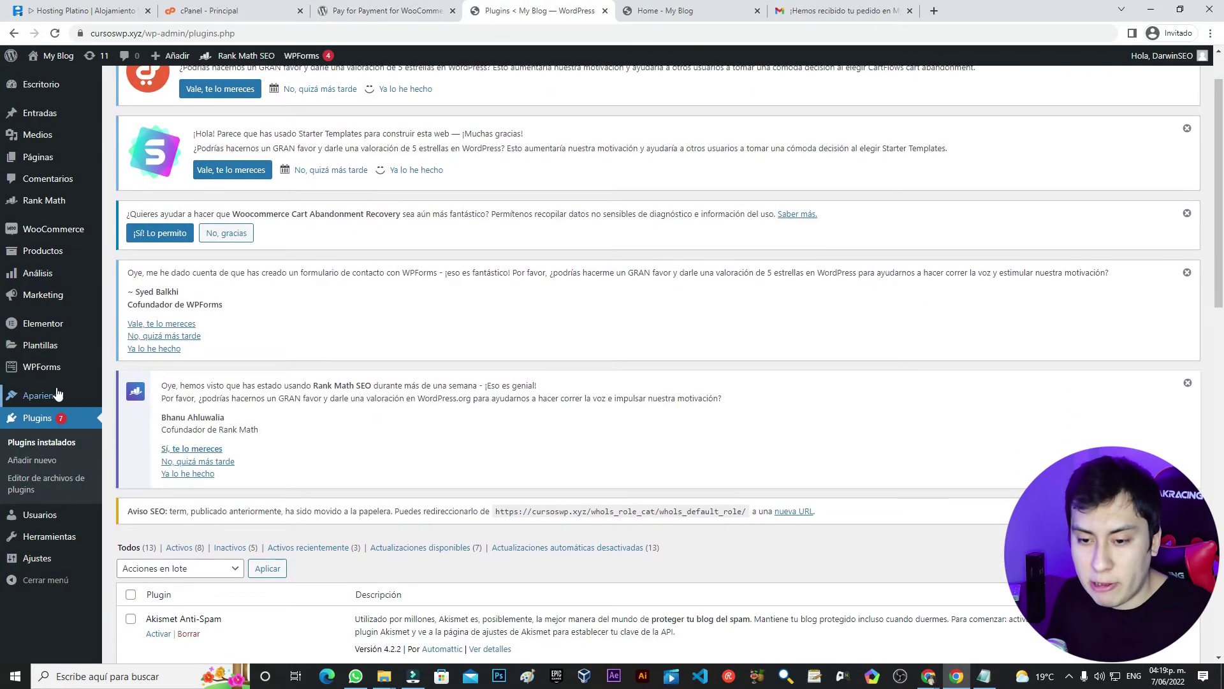
pyautogui.click(40, 460)
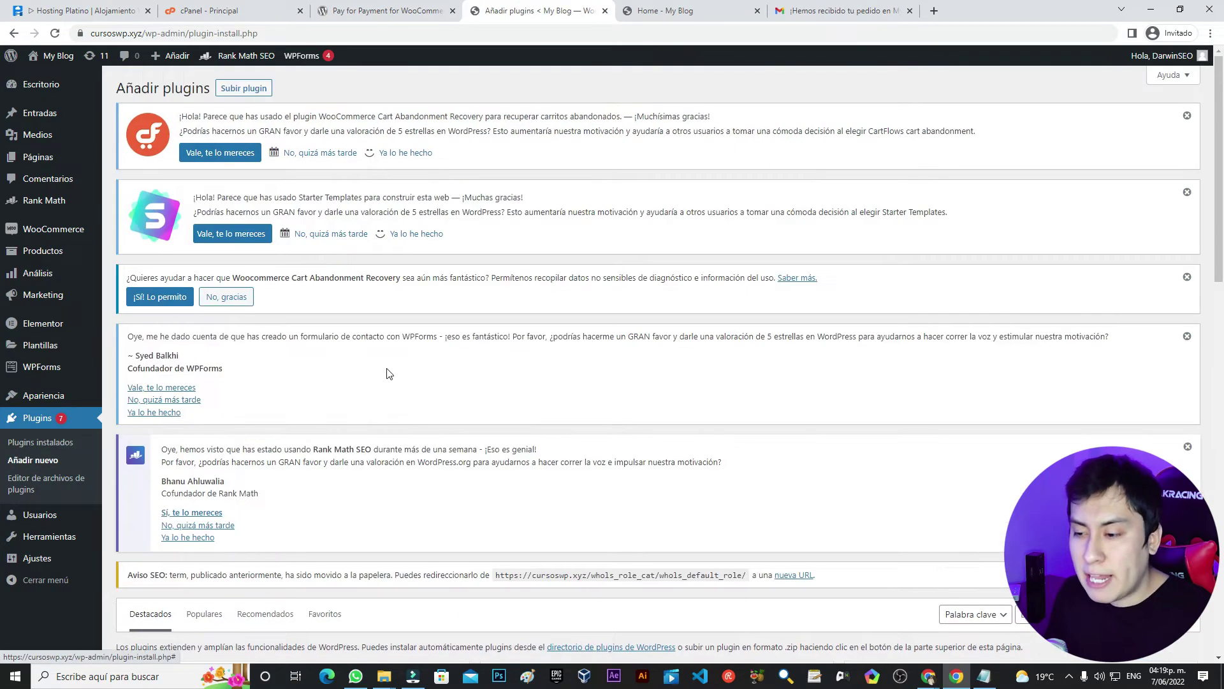
pyautogui.scroll(-3, 765, 316)
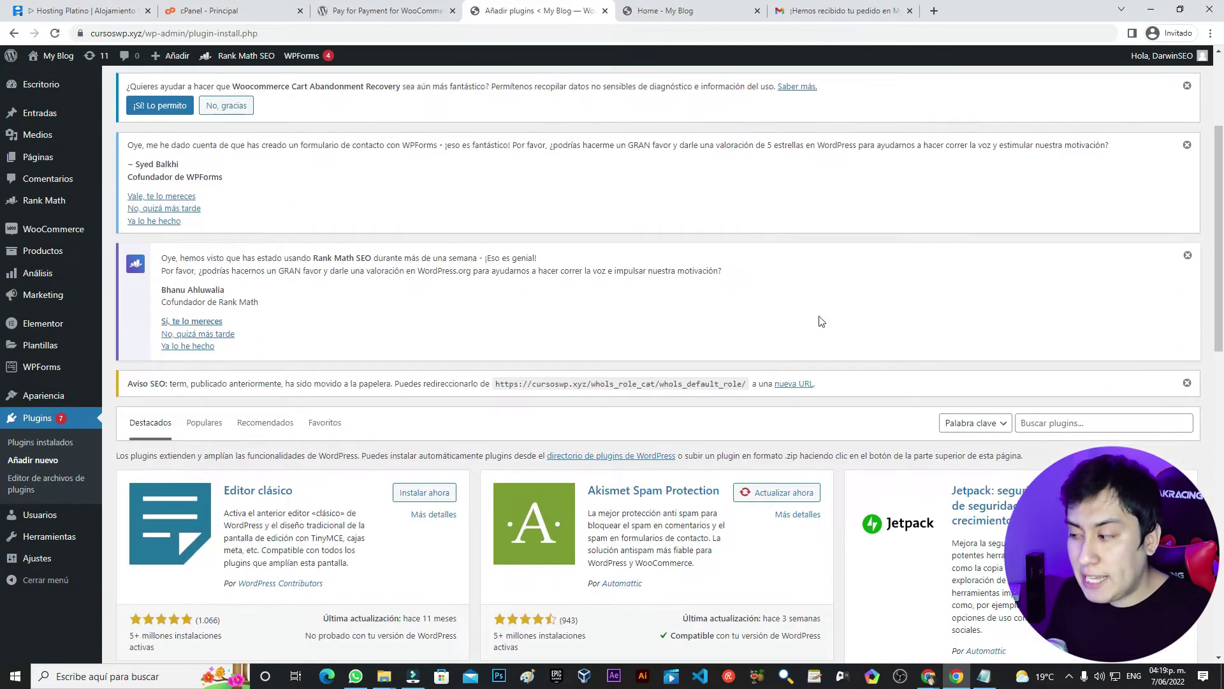
pyautogui.rightClick(1046, 420)
pyautogui.click(1059, 518)
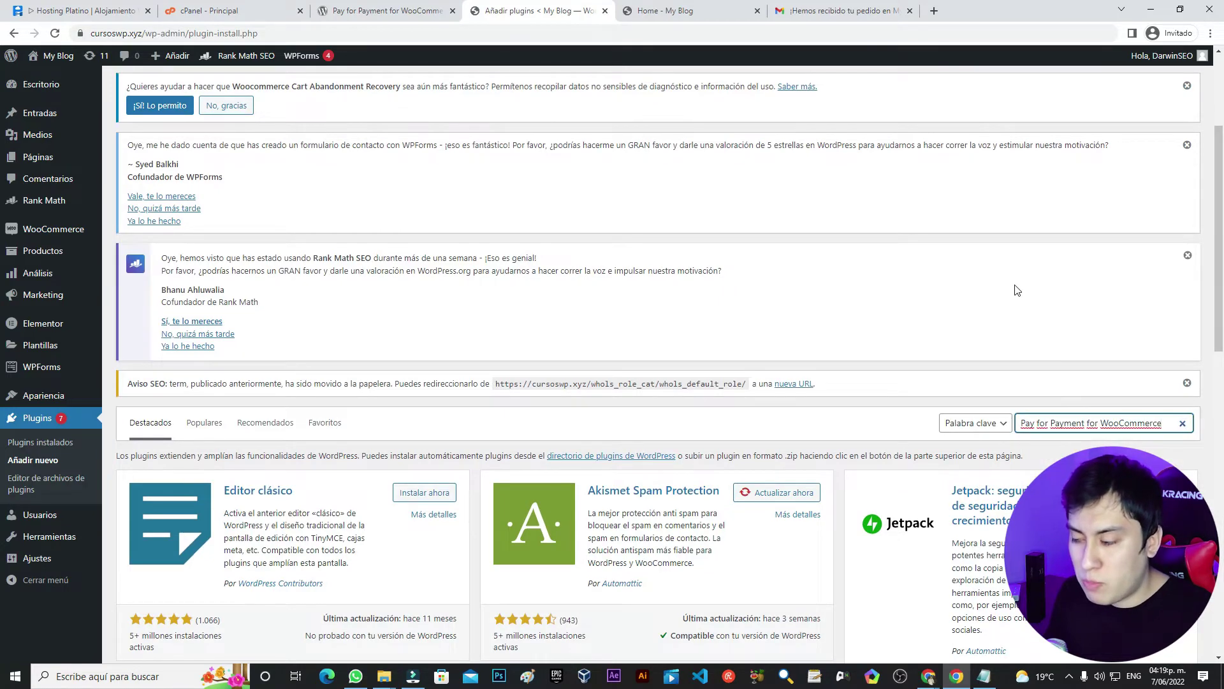
# Install and activate the Pay for Payment for WooCommerce plugin.
pyautogui.scroll(-4, 956, 281)
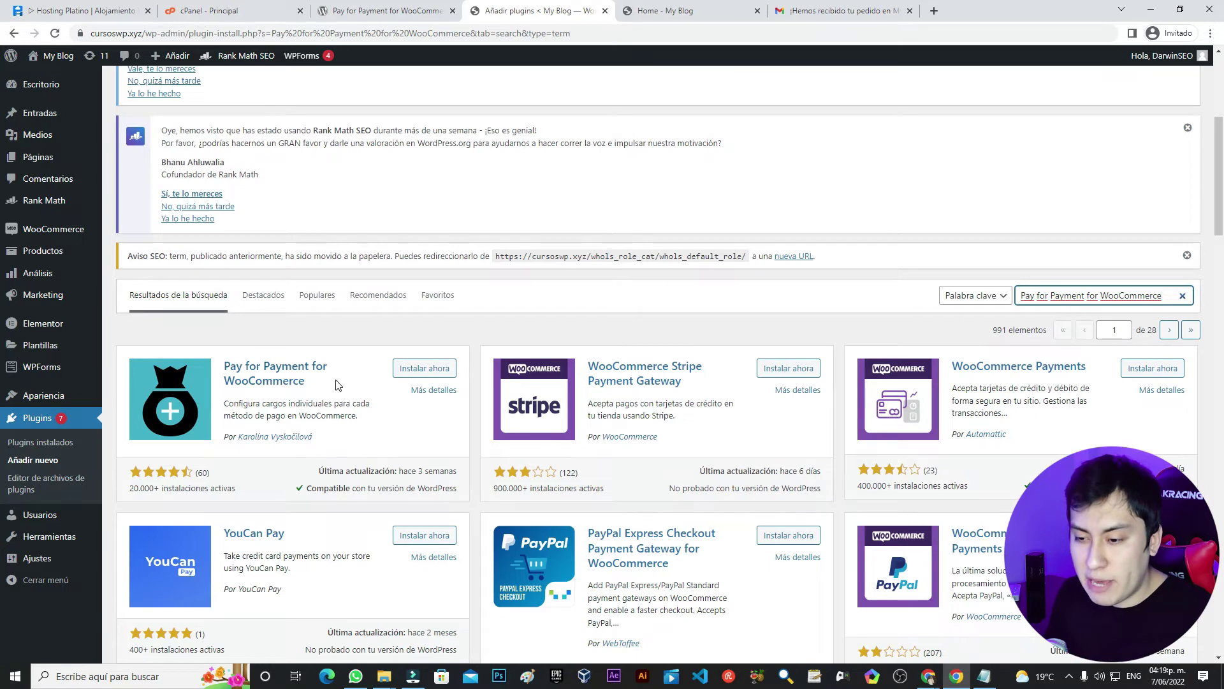
pyautogui.click(433, 368)
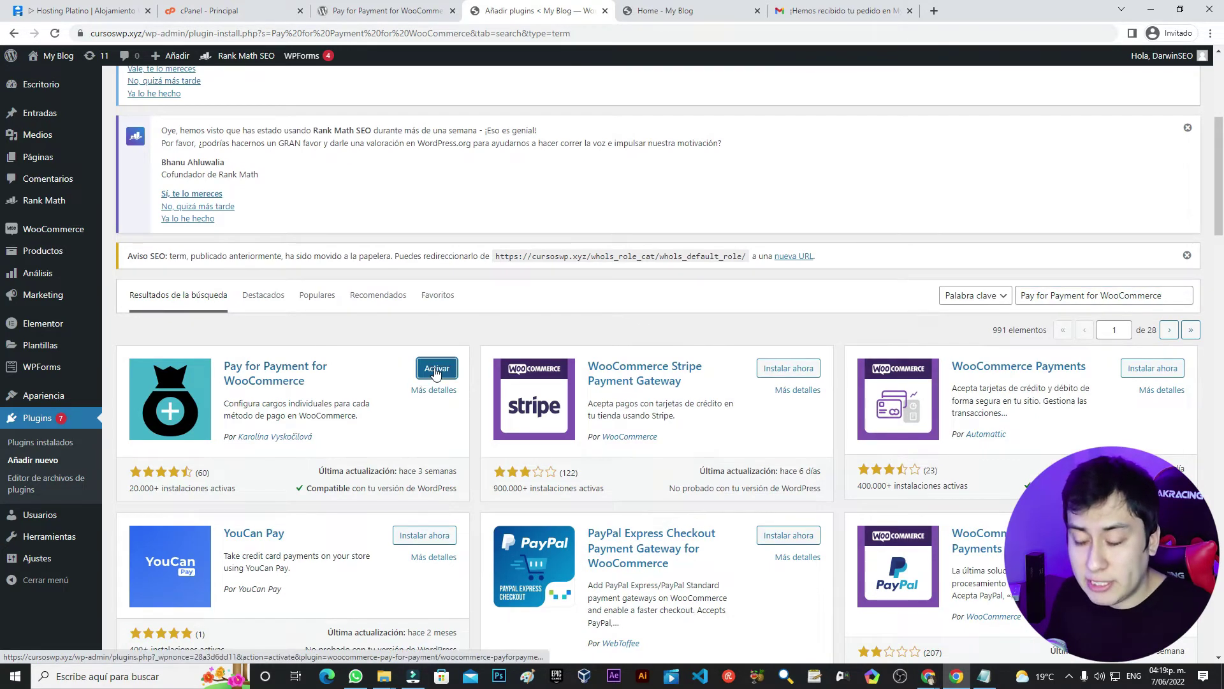
pyautogui.click(437, 370)
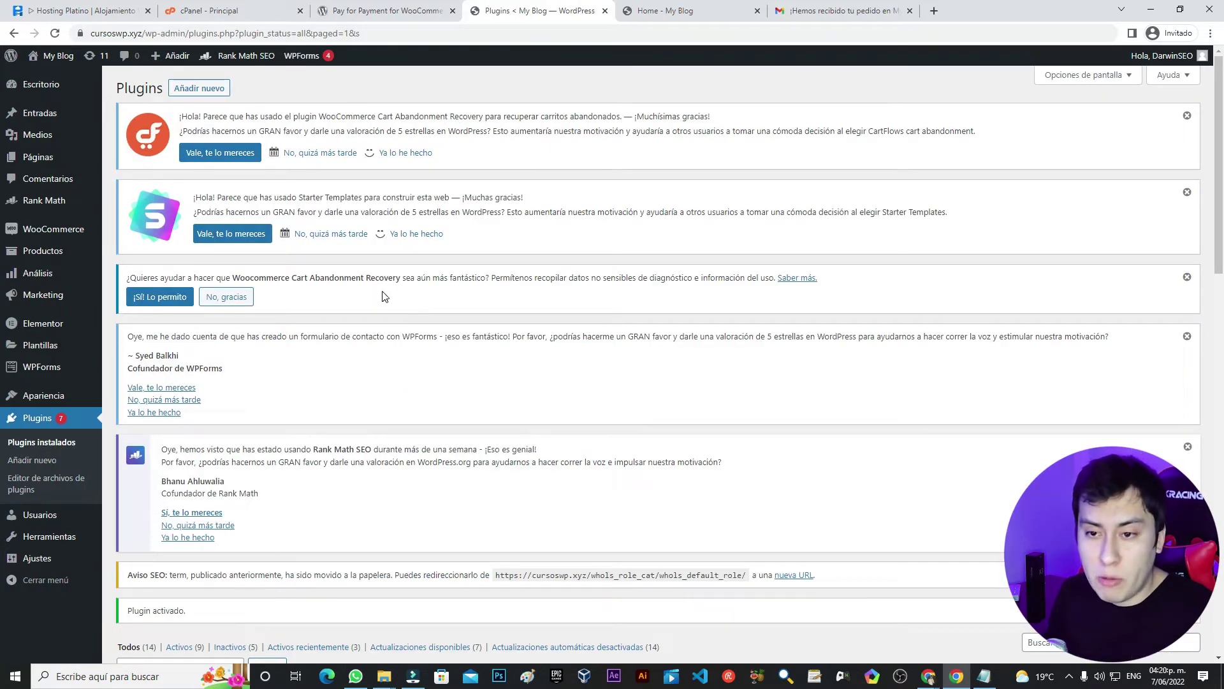
# Open the WooCommerce payment settings at the list of installed payment methods.
pyautogui.moveTo(19, 233)
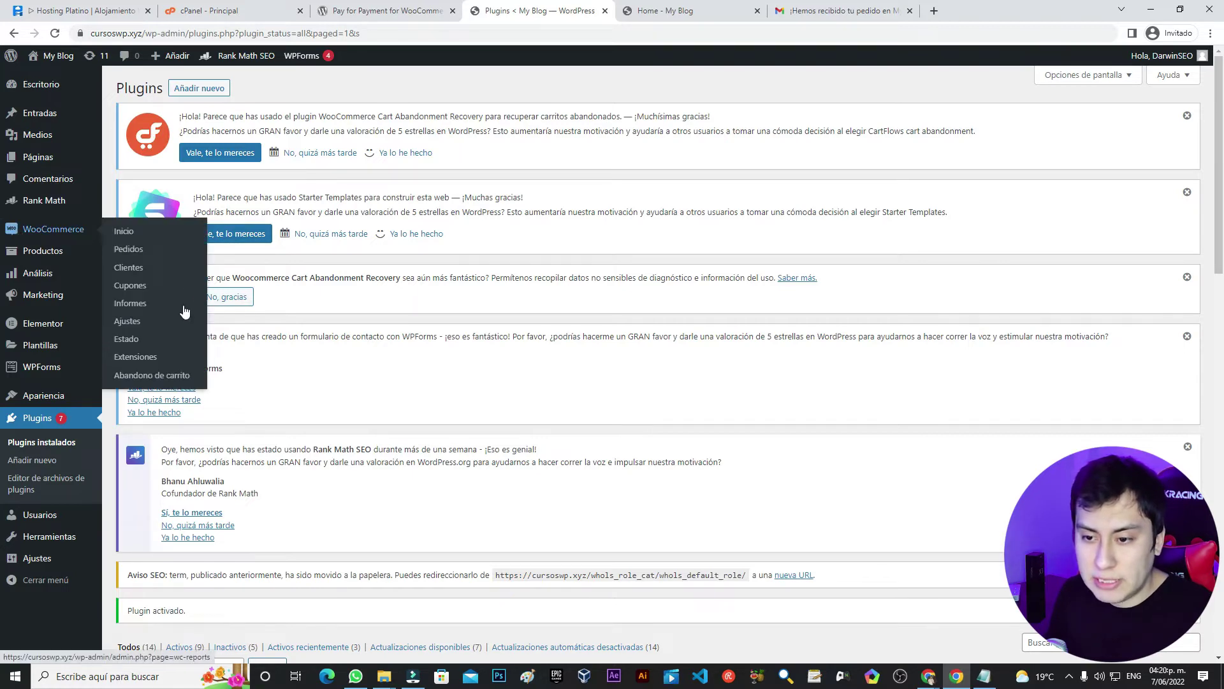
pyautogui.click(131, 322)
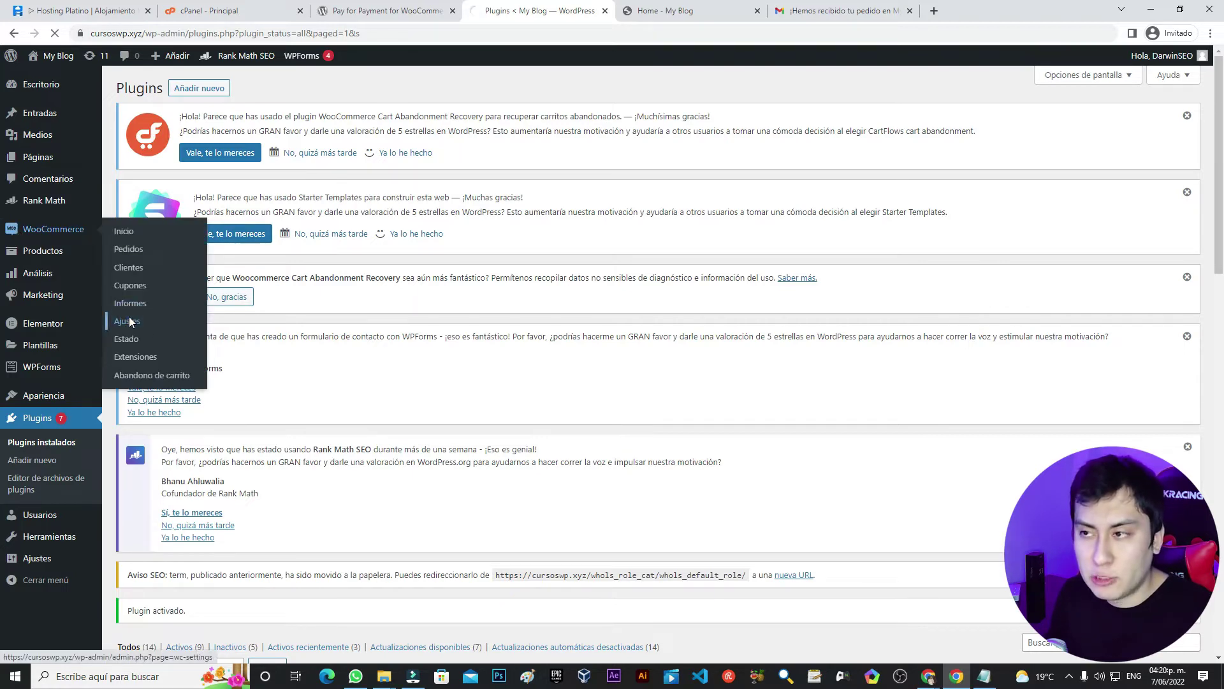
pyautogui.scroll(-1, 346, 318)
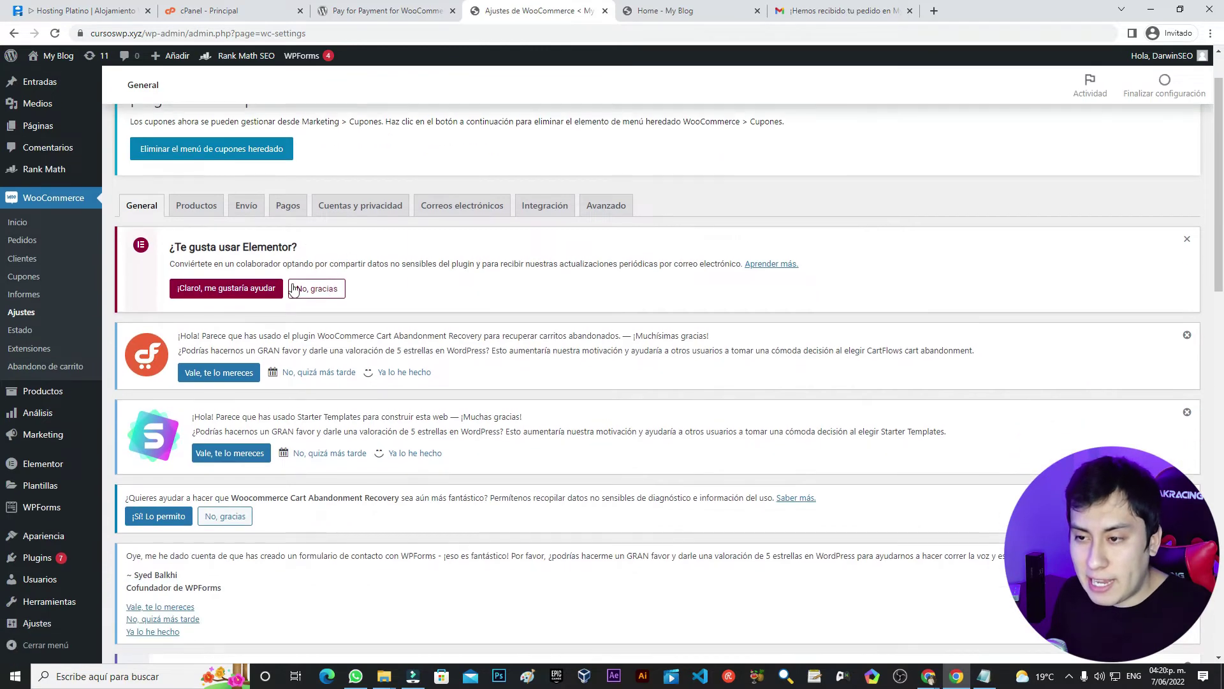
pyautogui.click(288, 206)
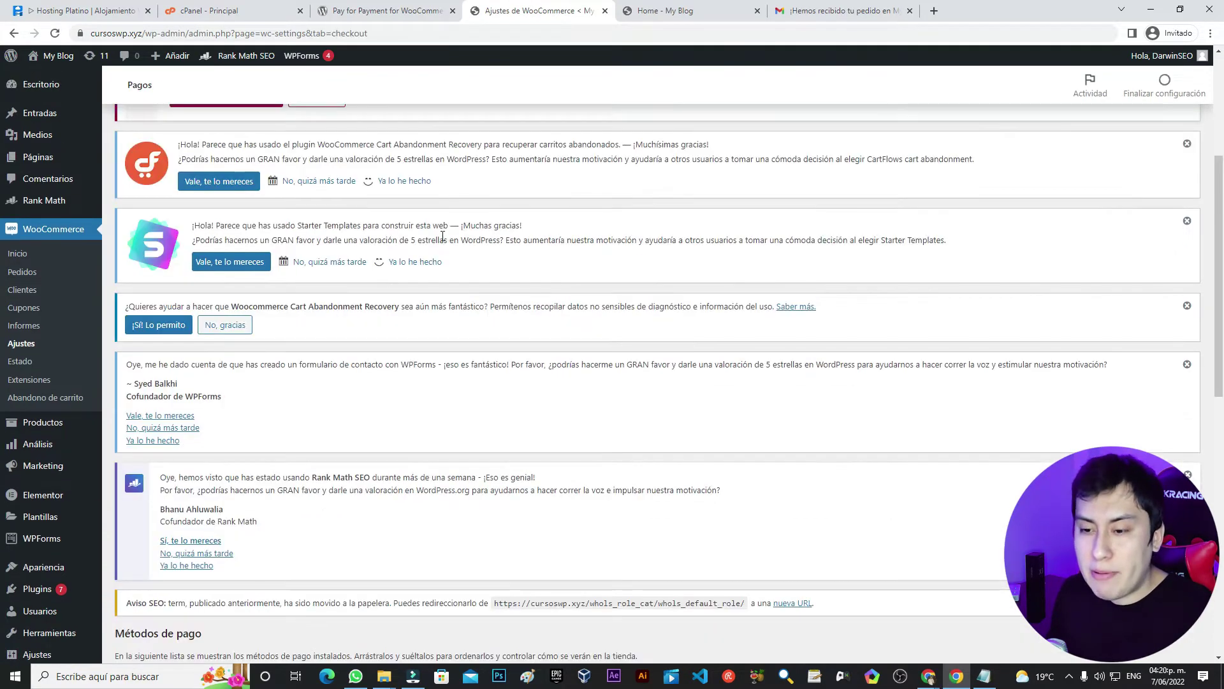
pyautogui.scroll(-8, 461, 236)
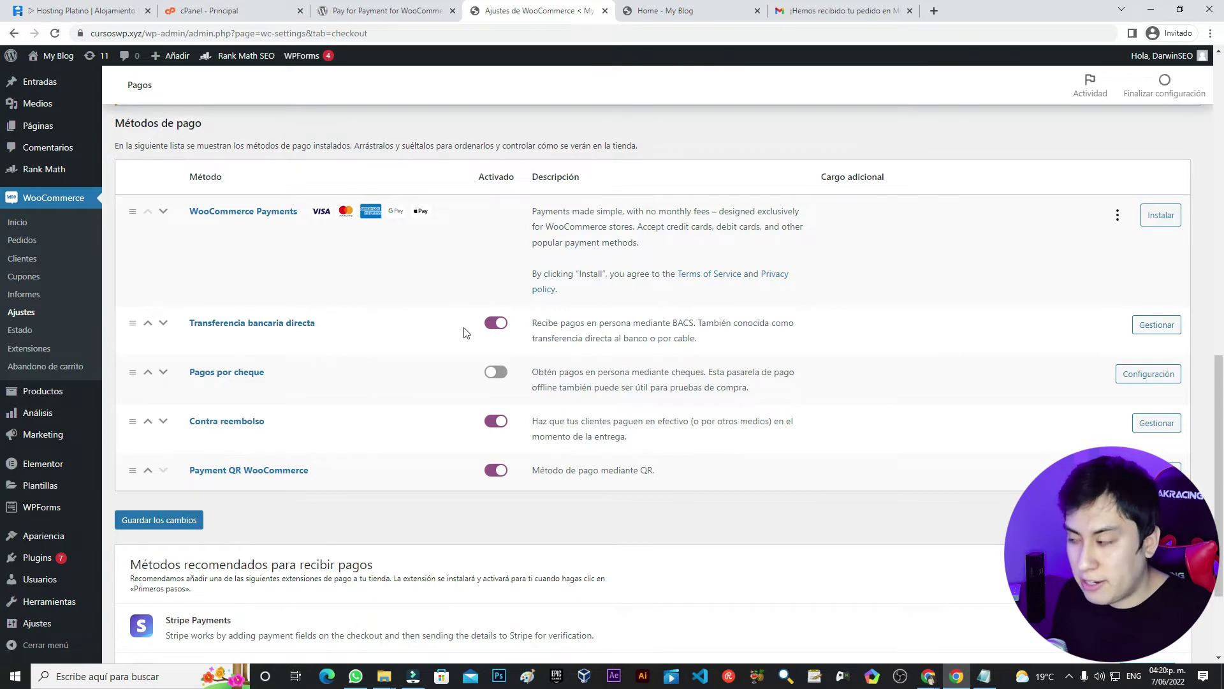
# Open the settings of the Transferencia bancaria directa payment method and go to its Cargo adicional section.
pyautogui.click(1159, 328)
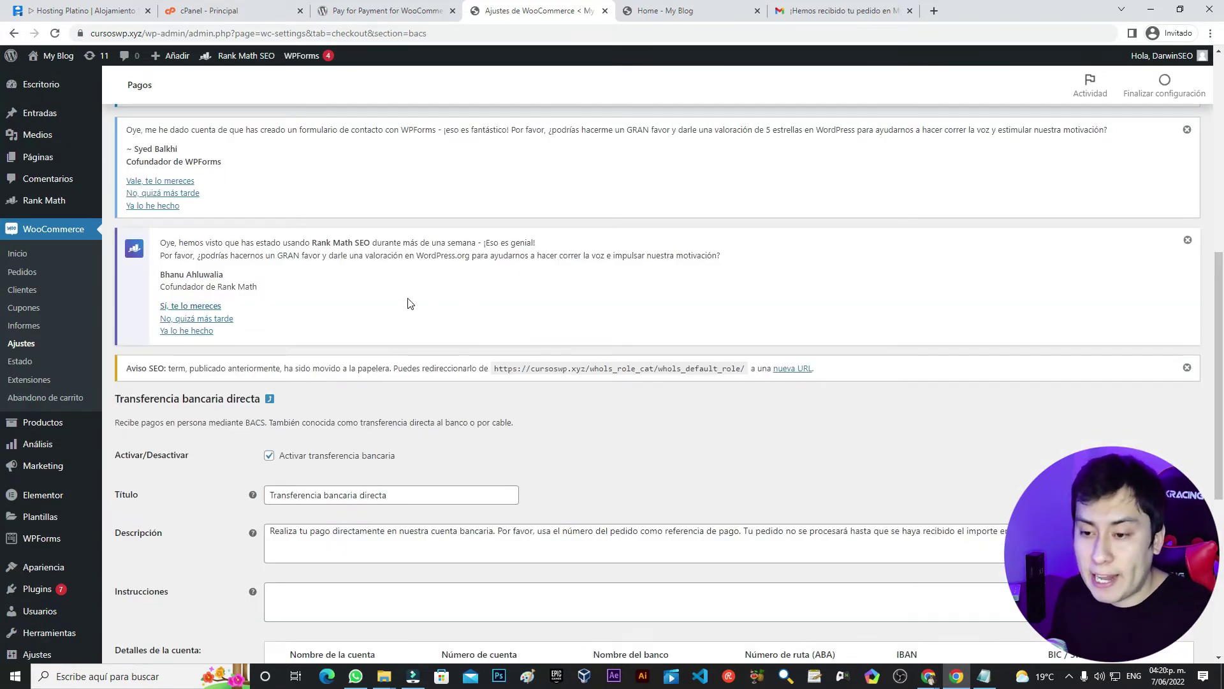
pyautogui.scroll(-6, 410, 304)
pyautogui.moveTo(212, 365); pyautogui.dragTo(110, 368)
pyautogui.click(231, 385)
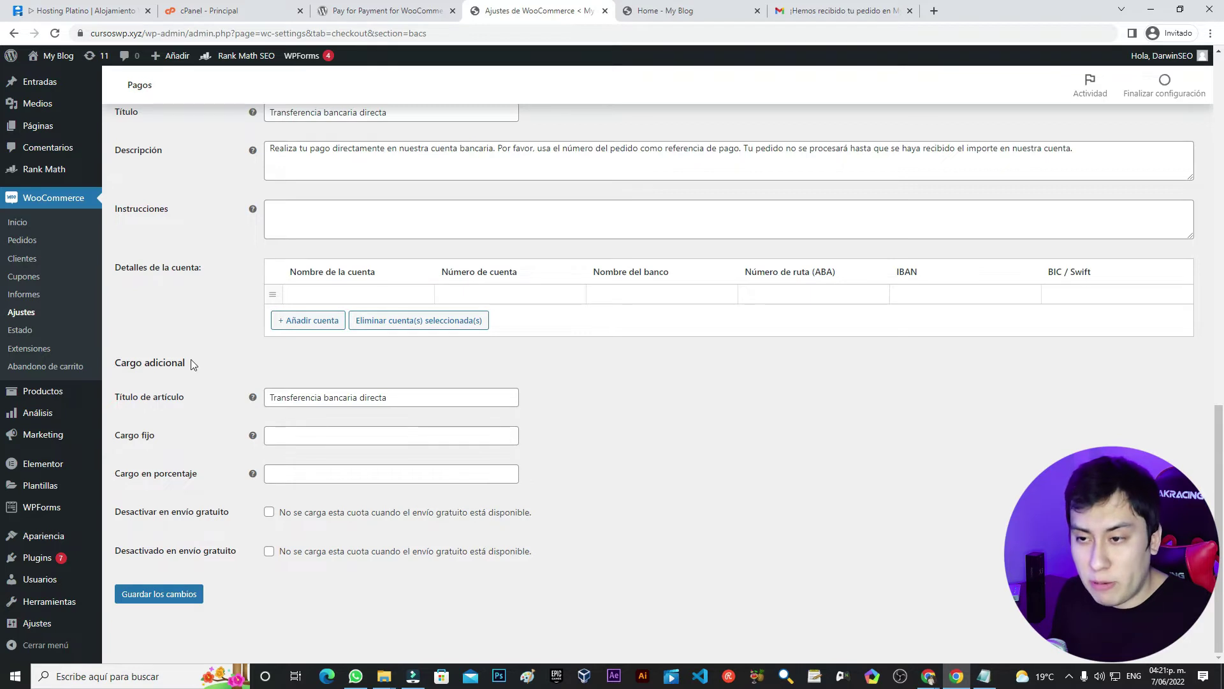
pyautogui.scroll(3, 192, 357)
pyautogui.scroll(-3, 193, 356)
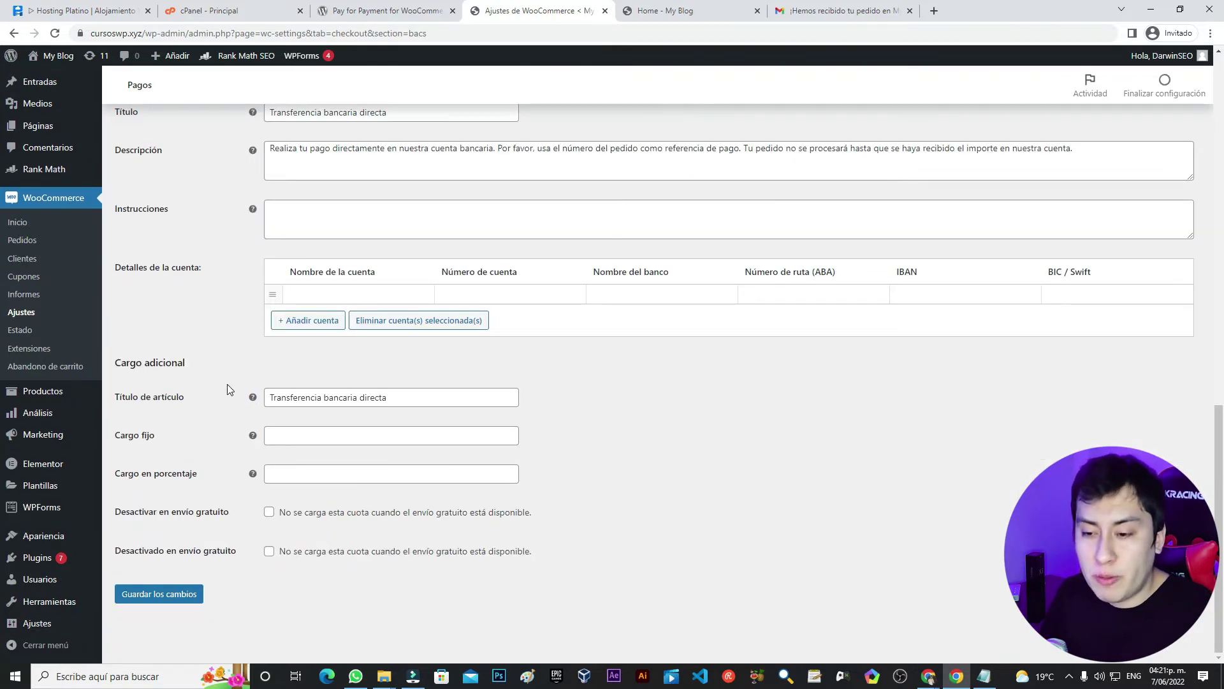
# Set the additional charge's item title to "Comisión por pagar con Transferencia bancaria directa".
pyautogui.click(271, 394)
pyautogui.write('Comision po')
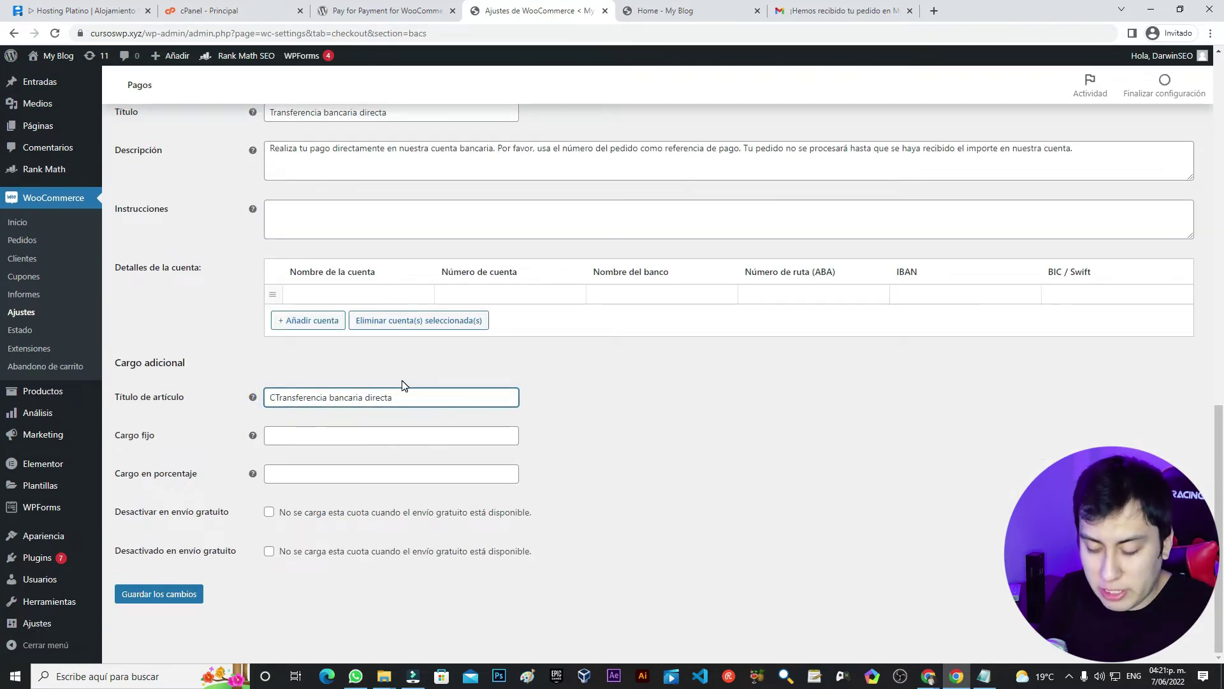
pyautogui.write('r pagar con')
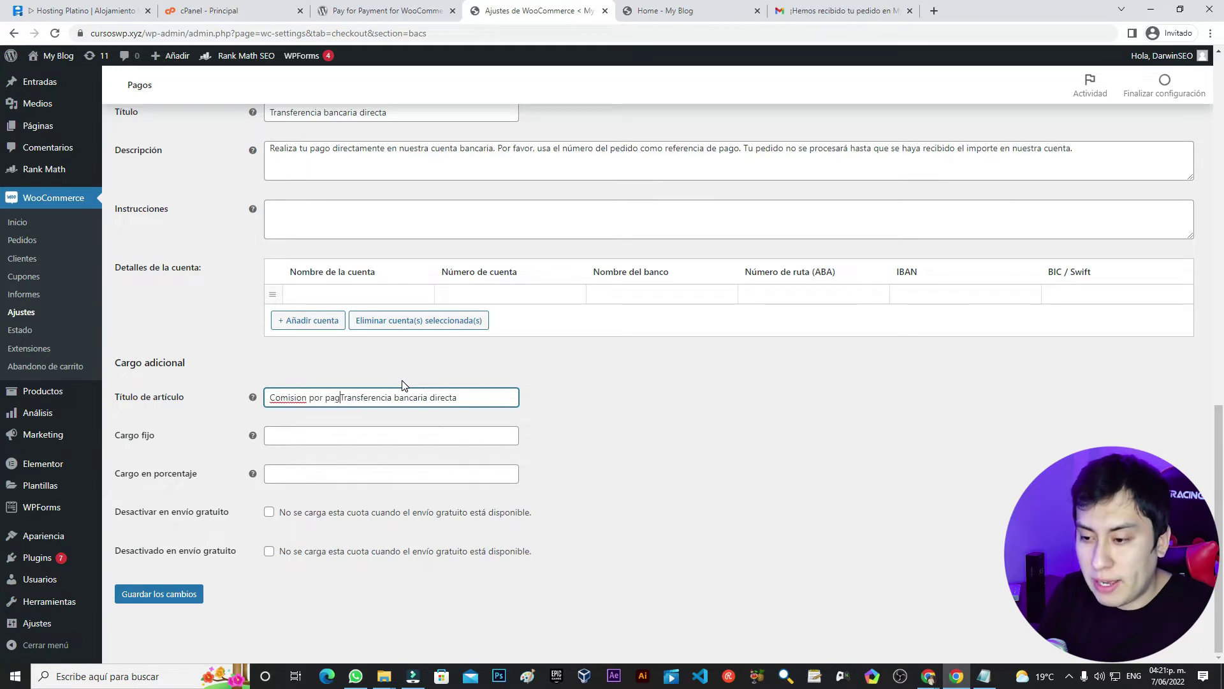
pyautogui.click(302, 397)
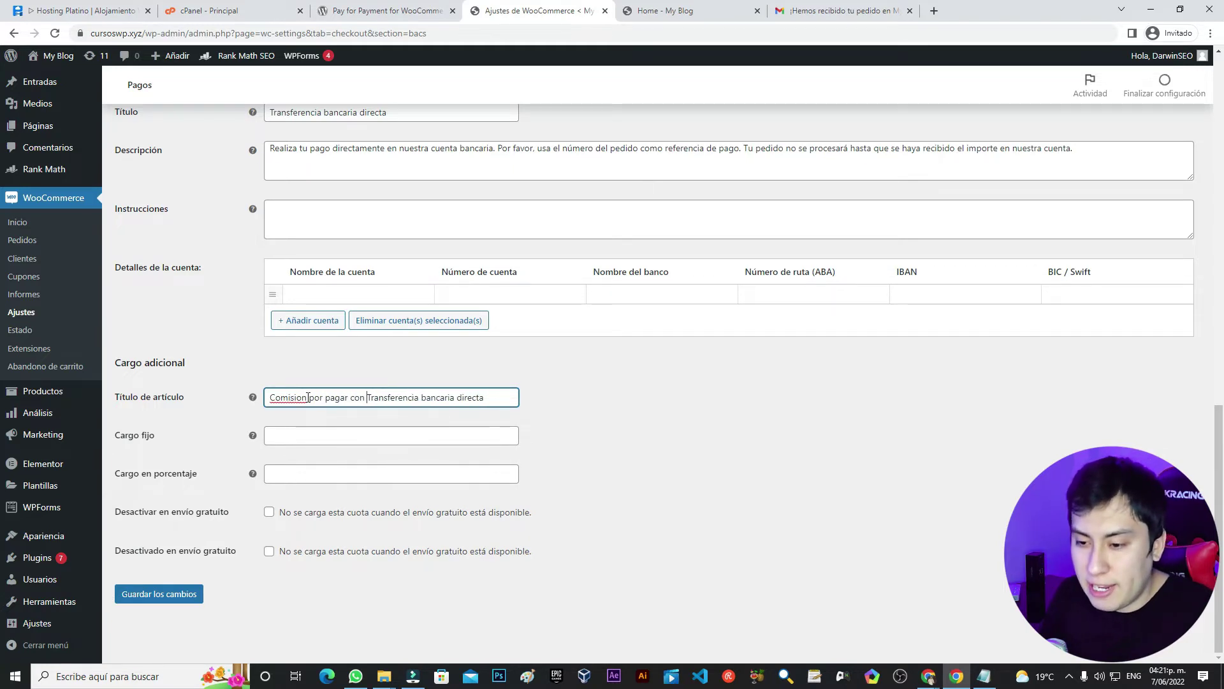
pyautogui.press('BackSpace')
pyautogui.write('ó')
pyautogui.click(201, 388)
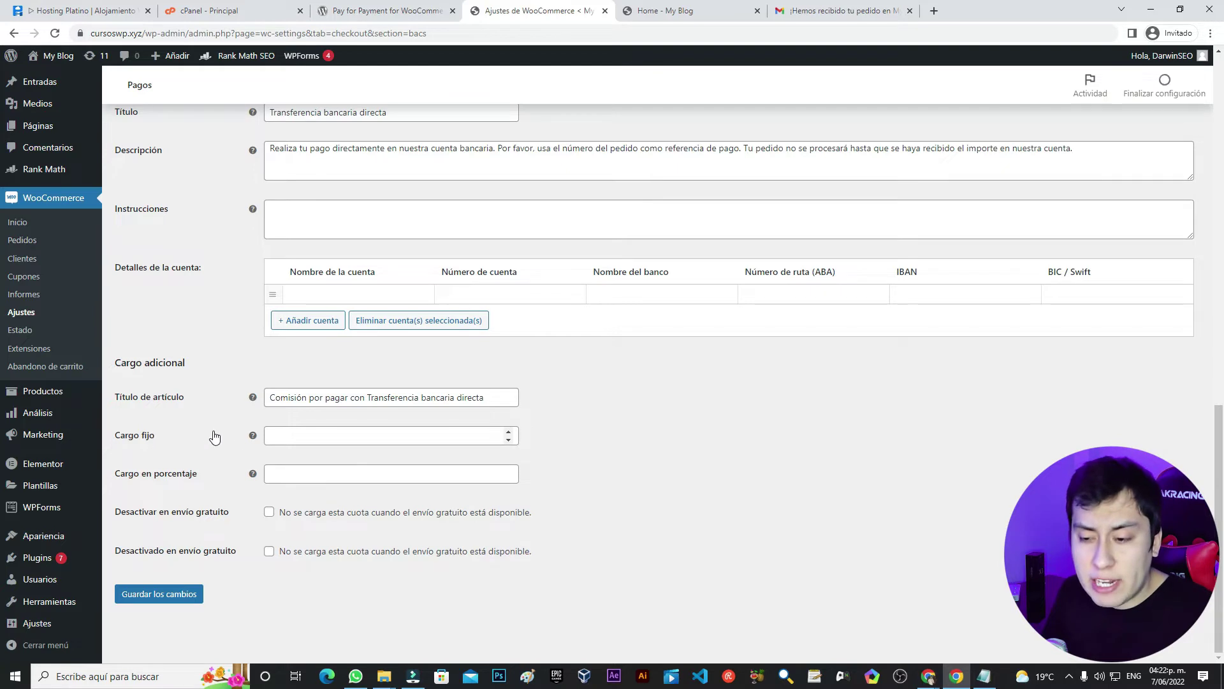
# Set the fixed additional charge (Cargo fijo) for direct bank transfer to 5.
pyautogui.click(322, 438)
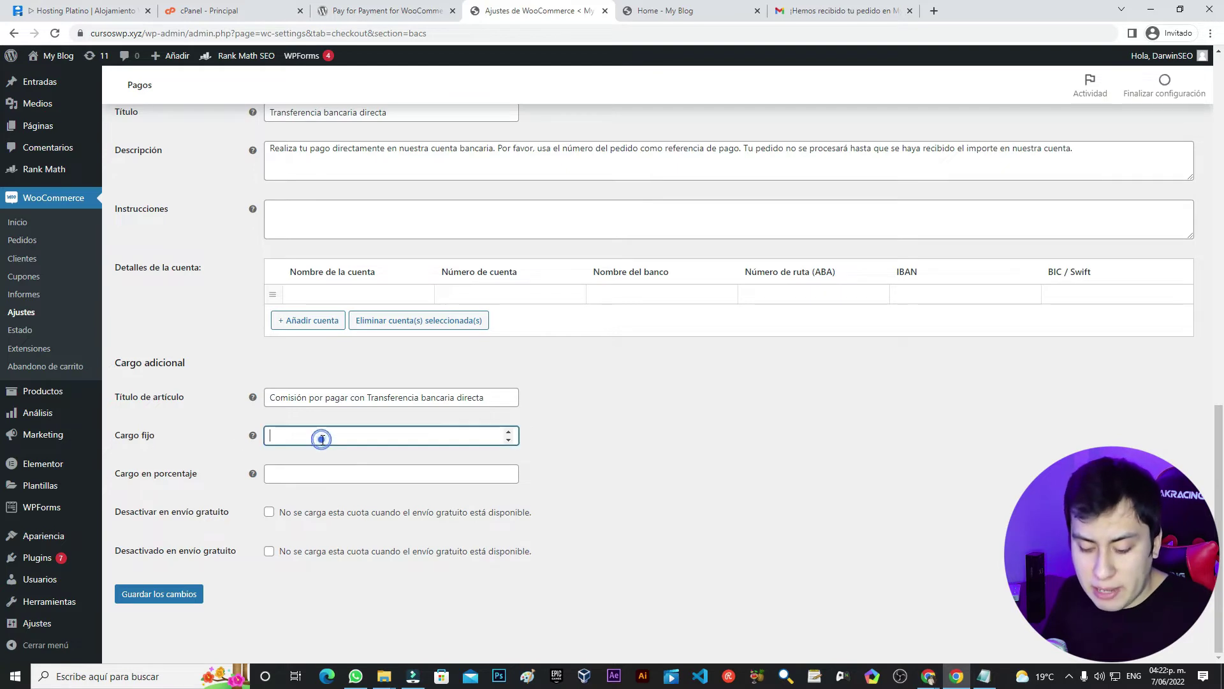
pyautogui.click(636, 442)
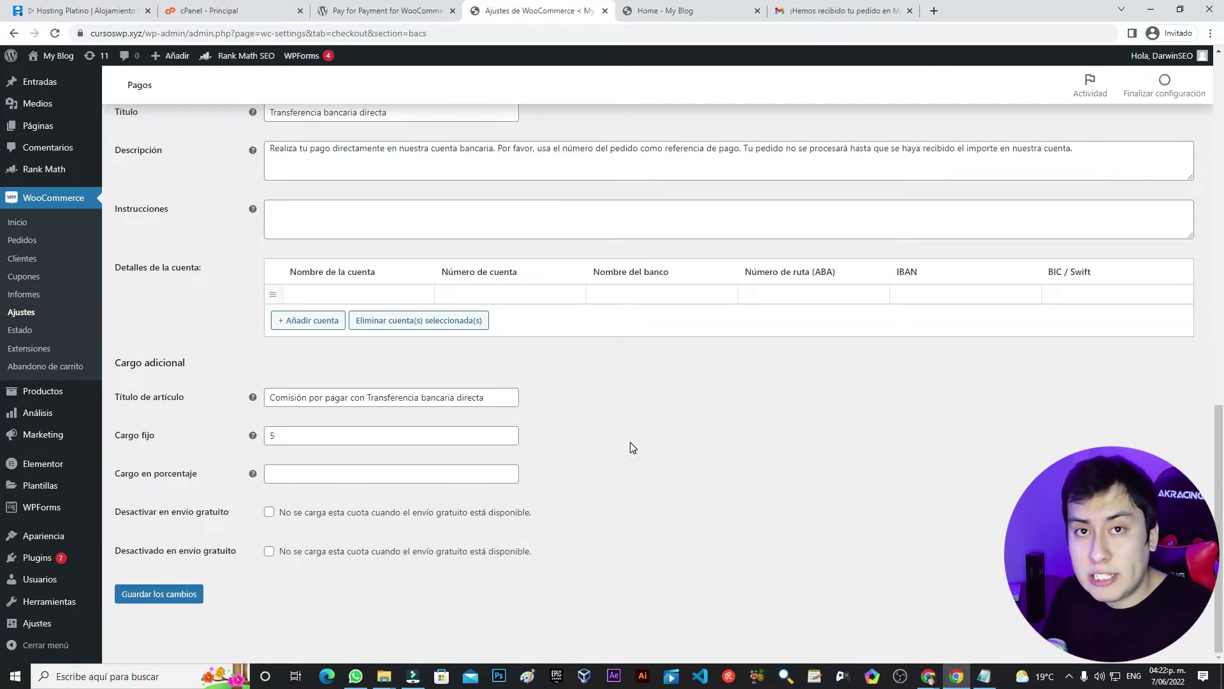
pyautogui.scroll(1, 624, 443)
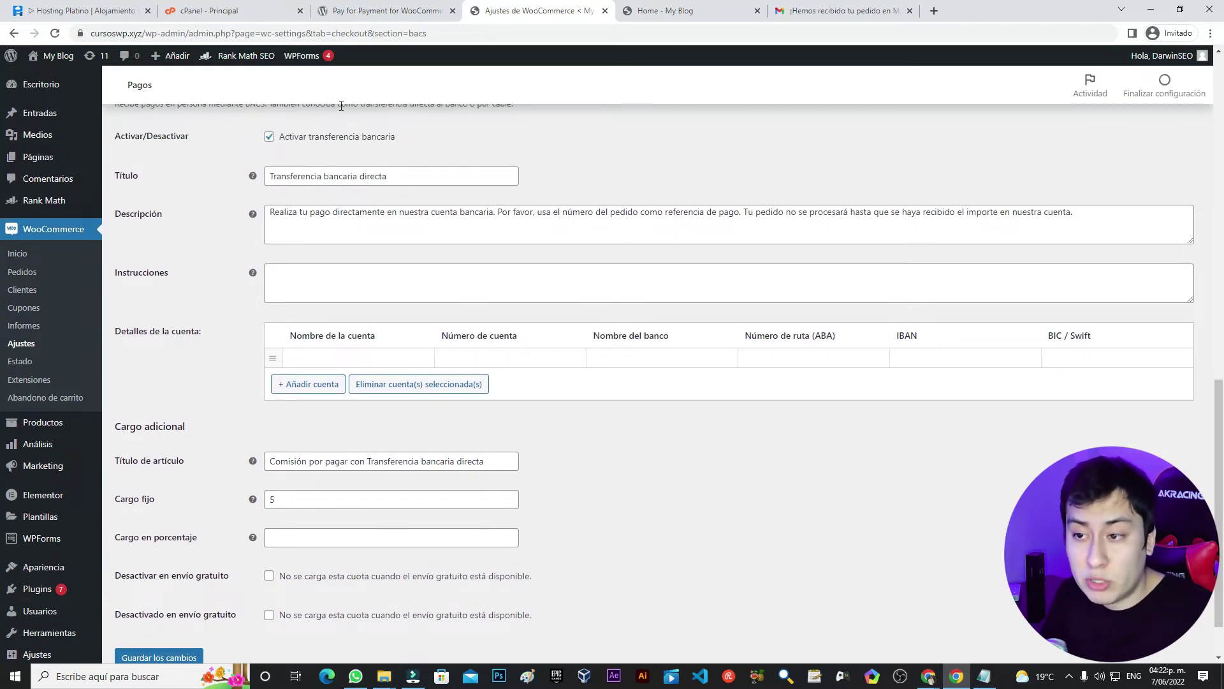
pyautogui.scroll(-1, 338, 435)
# Clear the fixed charge and set the percentage charge (Cargo en porcentaje) to 5.
pyautogui.click(338, 435)
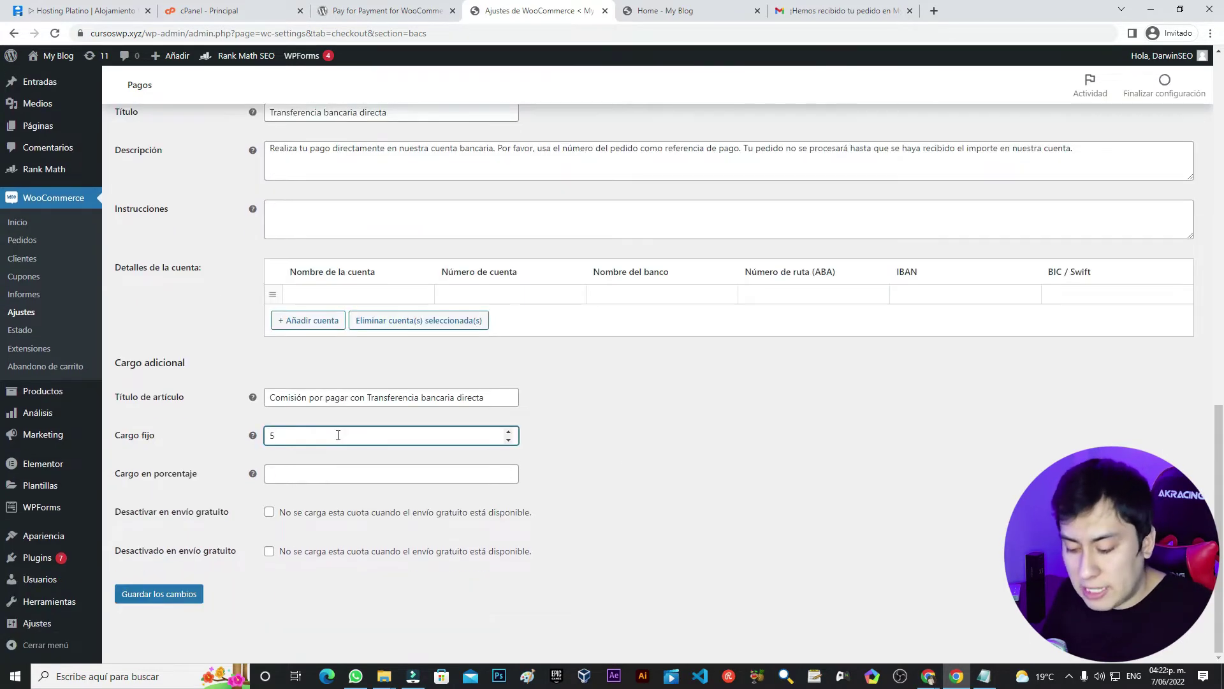
pyautogui.click(309, 470)
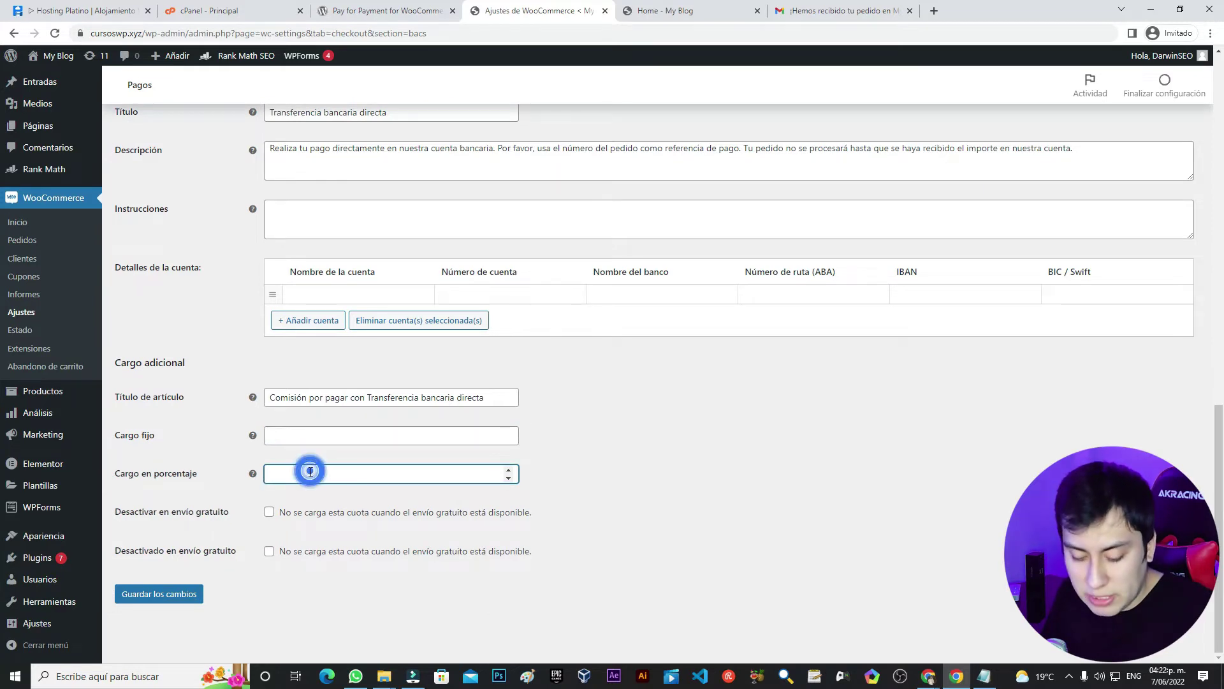
pyautogui.write('5')
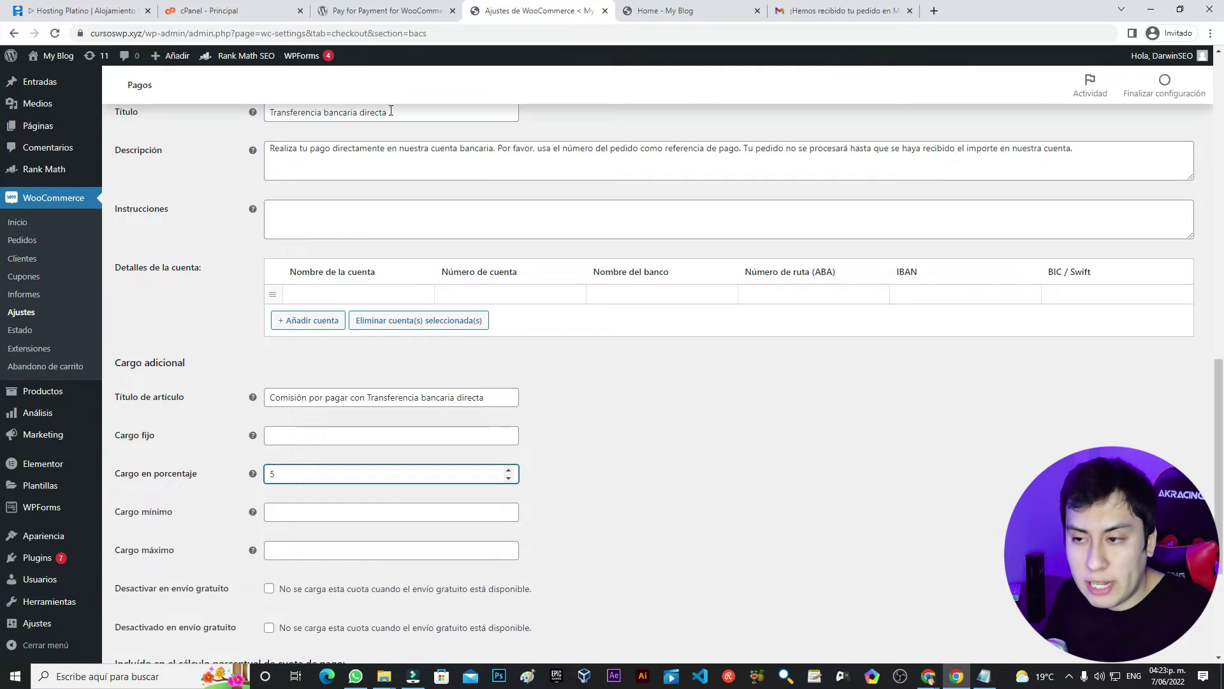
pyautogui.click(648, 491)
pyautogui.scroll(-1, 648, 492)
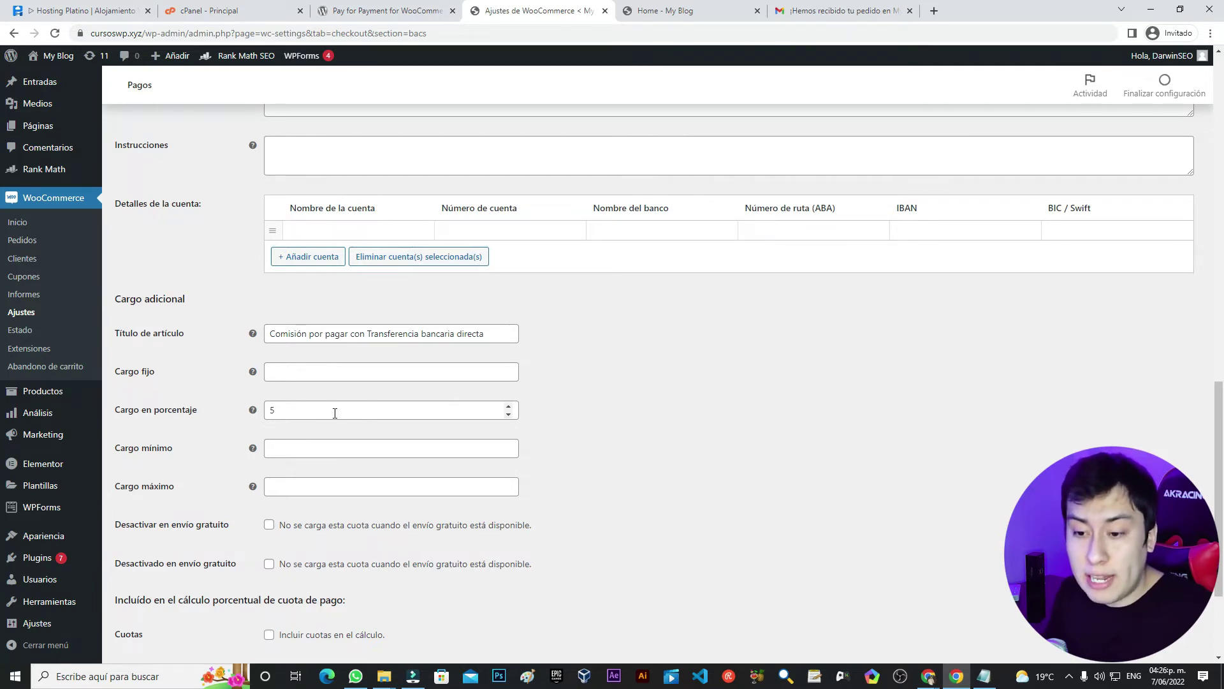
# Set the minimum charge (Cargo mínimo) for direct bank transfer to 10.
pyautogui.doubleClick(299, 414)
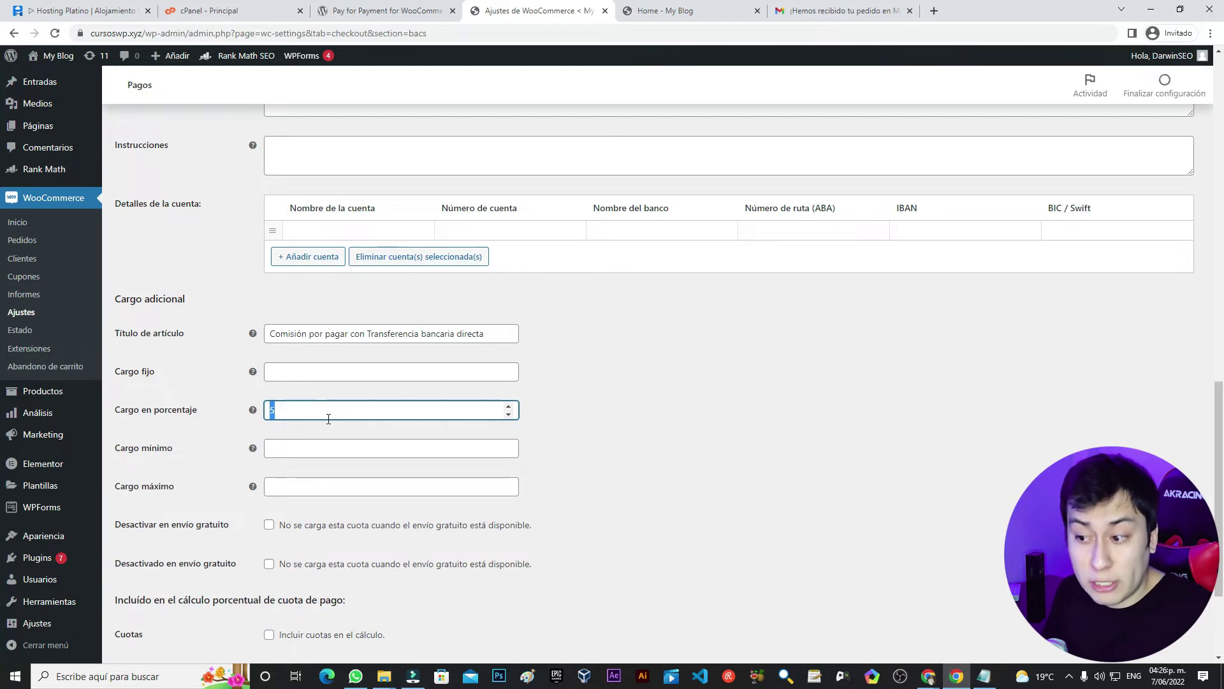
pyautogui.click(320, 445)
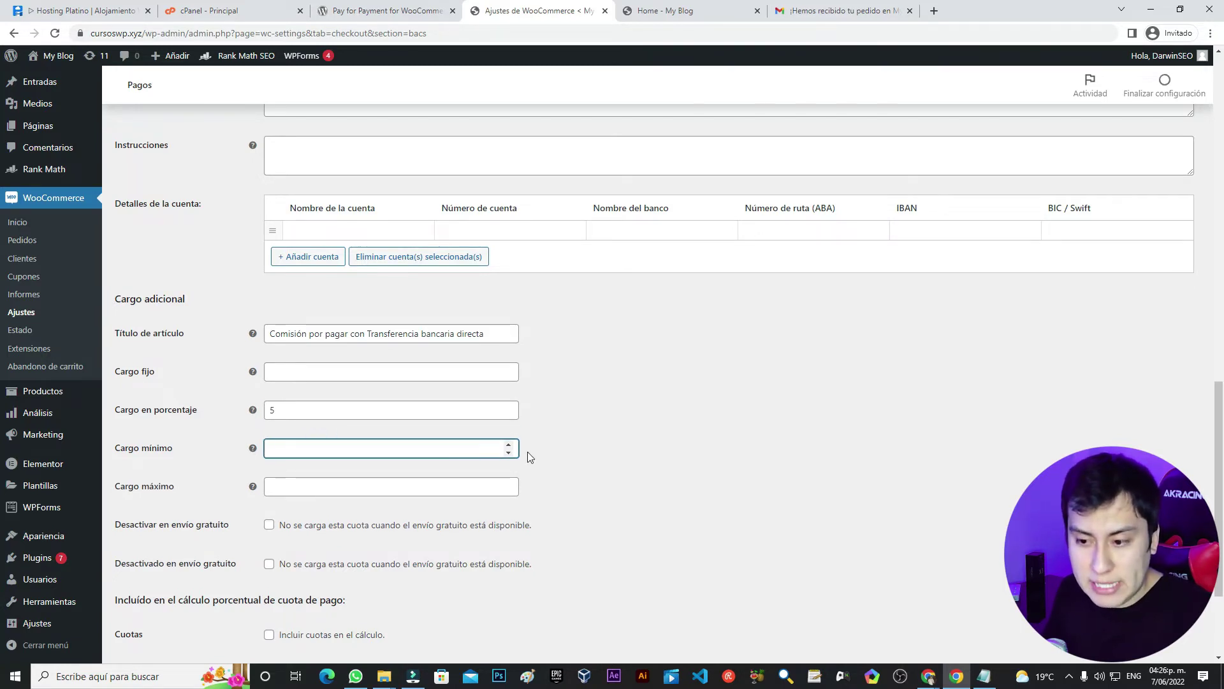
pyautogui.write('10')
pyautogui.click(592, 454)
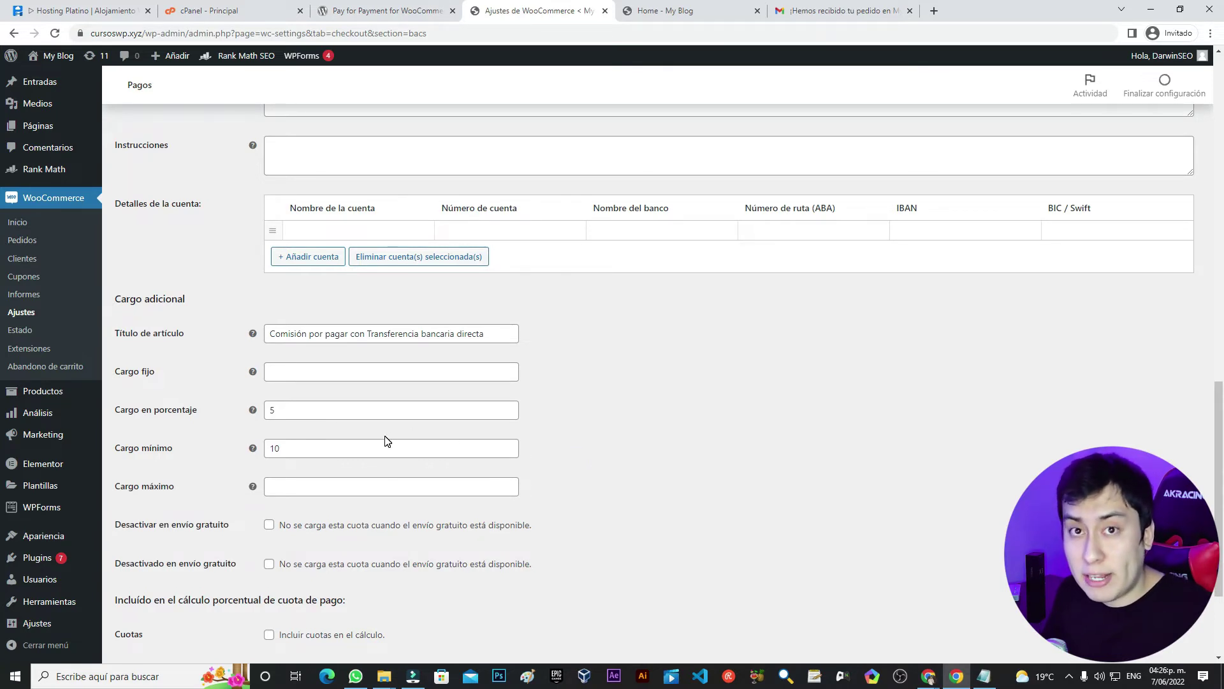
# Set the maximum charge (Cargo máximo) for direct bank transfer to 20.
pyautogui.moveTo(326, 456); pyautogui.dragTo(267, 450)
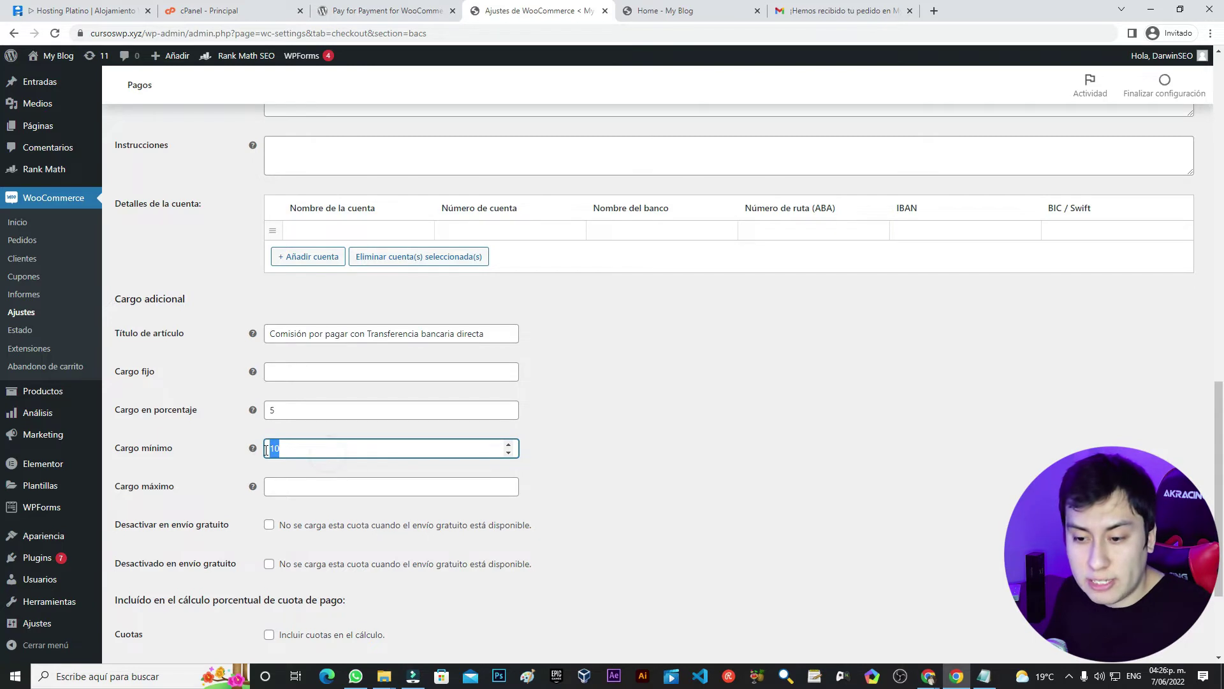
pyautogui.click(299, 483)
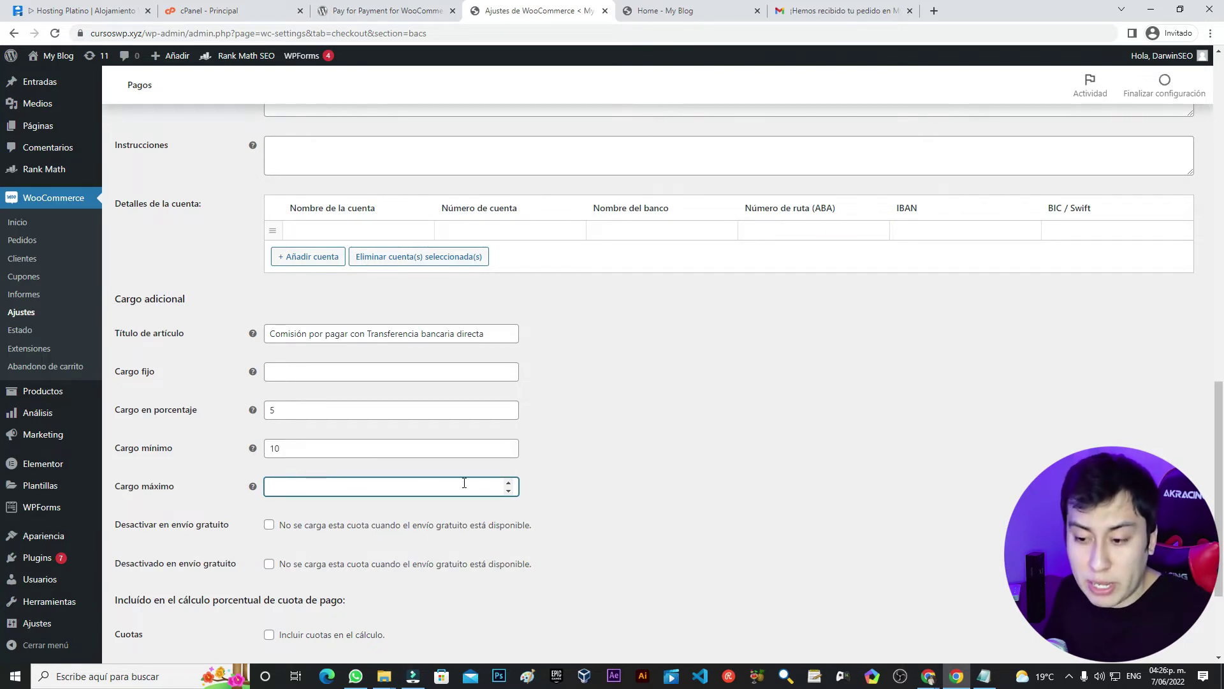
pyautogui.click(571, 485)
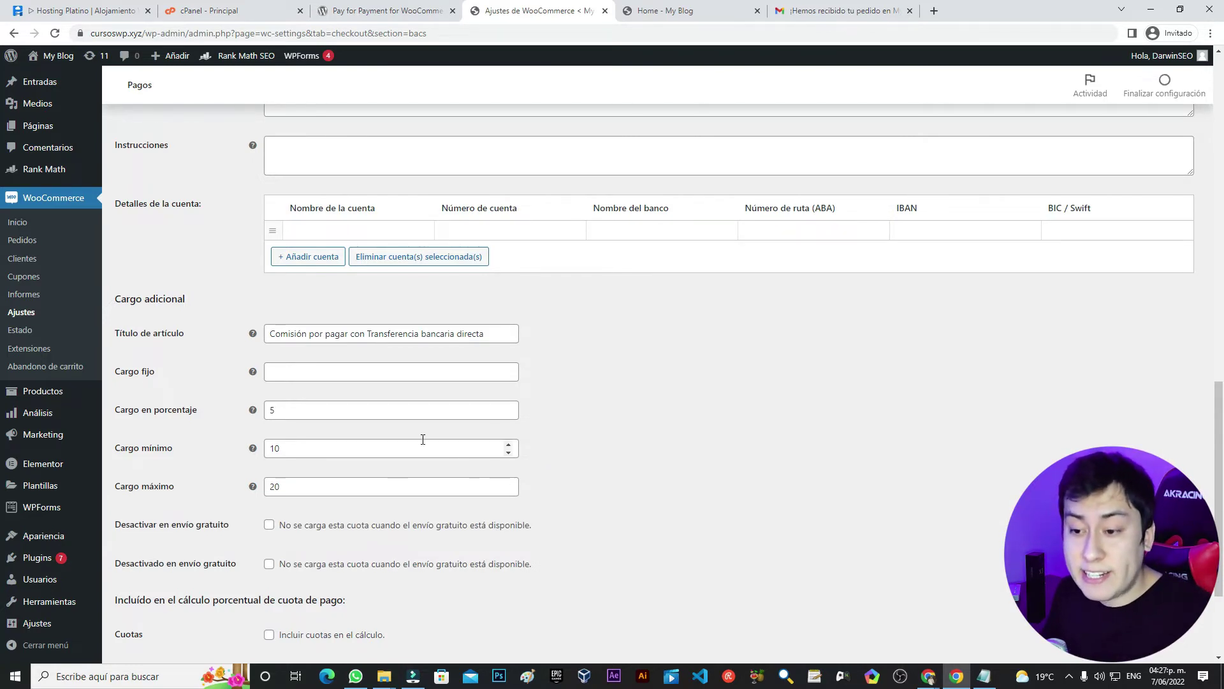
pyautogui.doubleClick(300, 408)
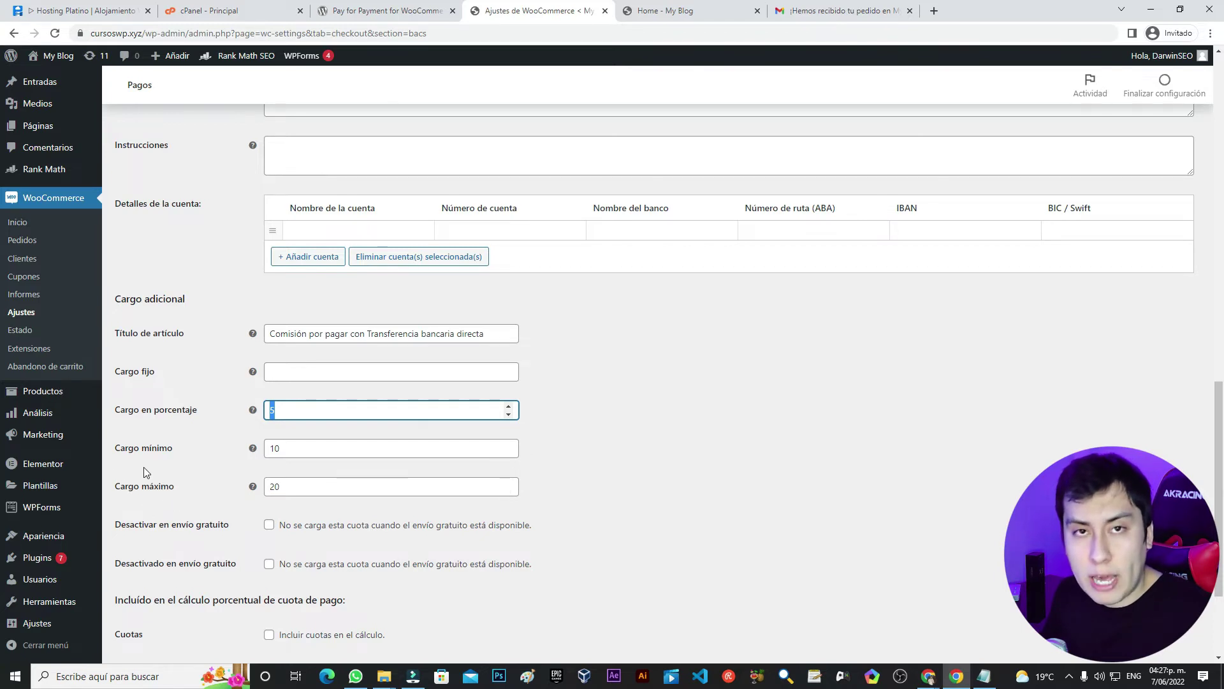
pyautogui.click(297, 491)
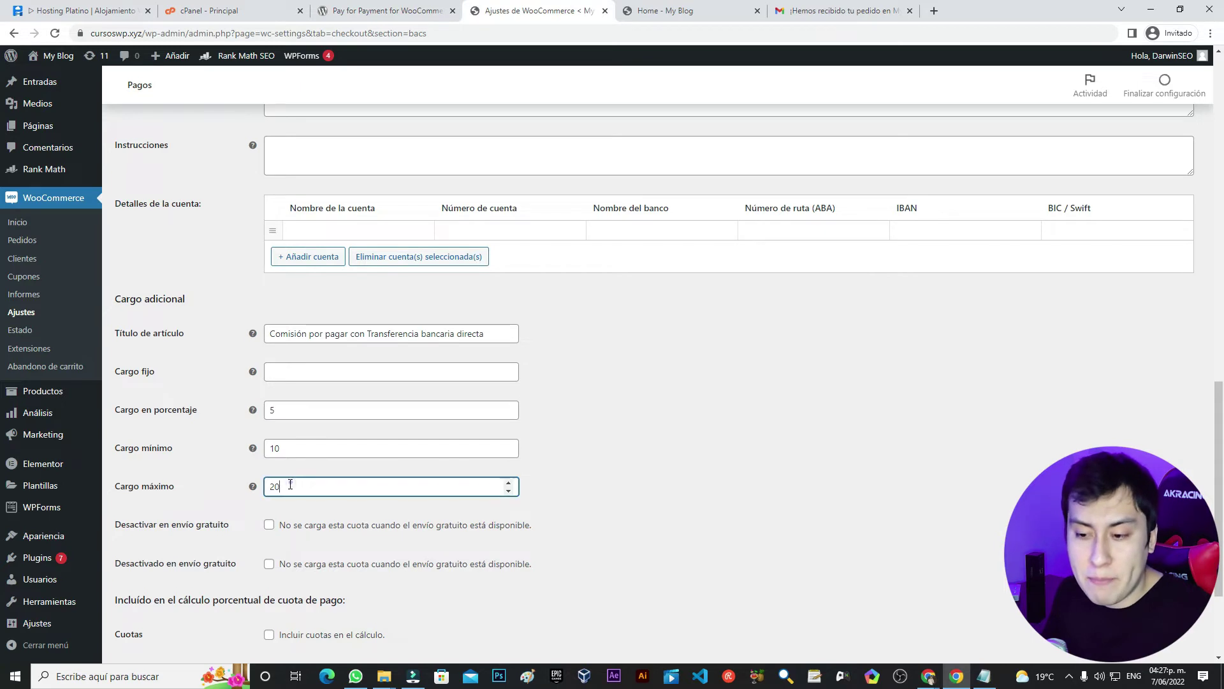
pyautogui.doubleClick(278, 484)
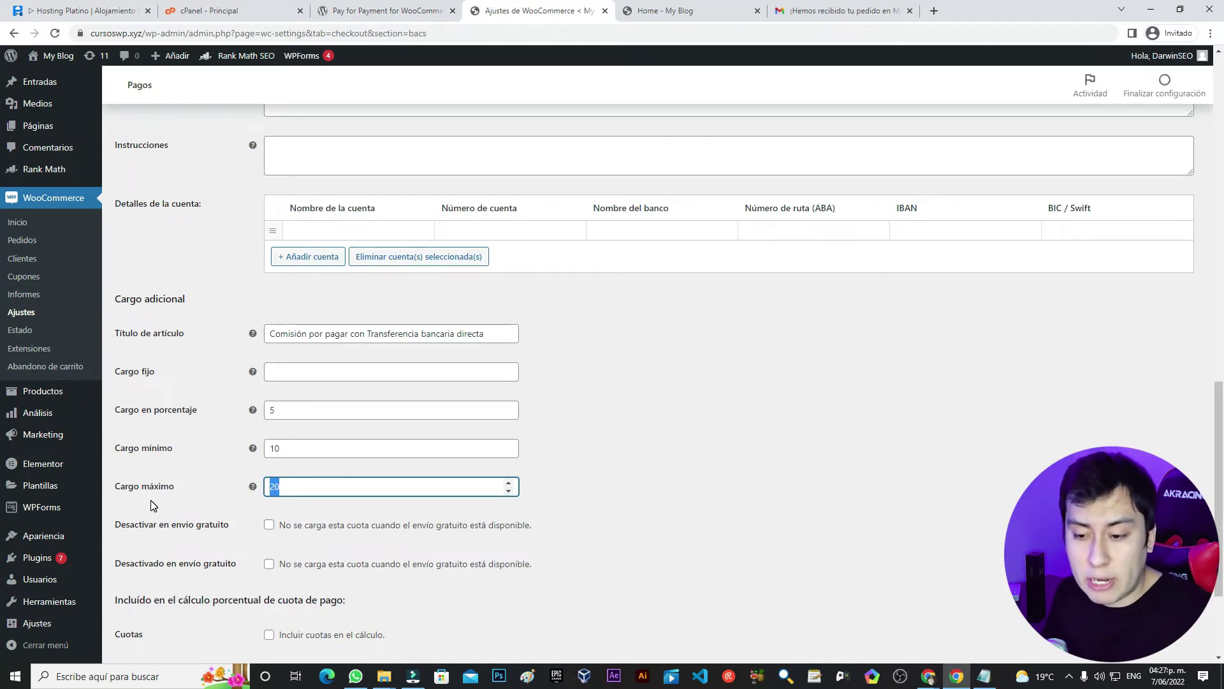
# Restore the maximum charge (Cargo máximo) to 20 and save the direct bank transfer settings.
pyautogui.scroll(-3, 293, 494)
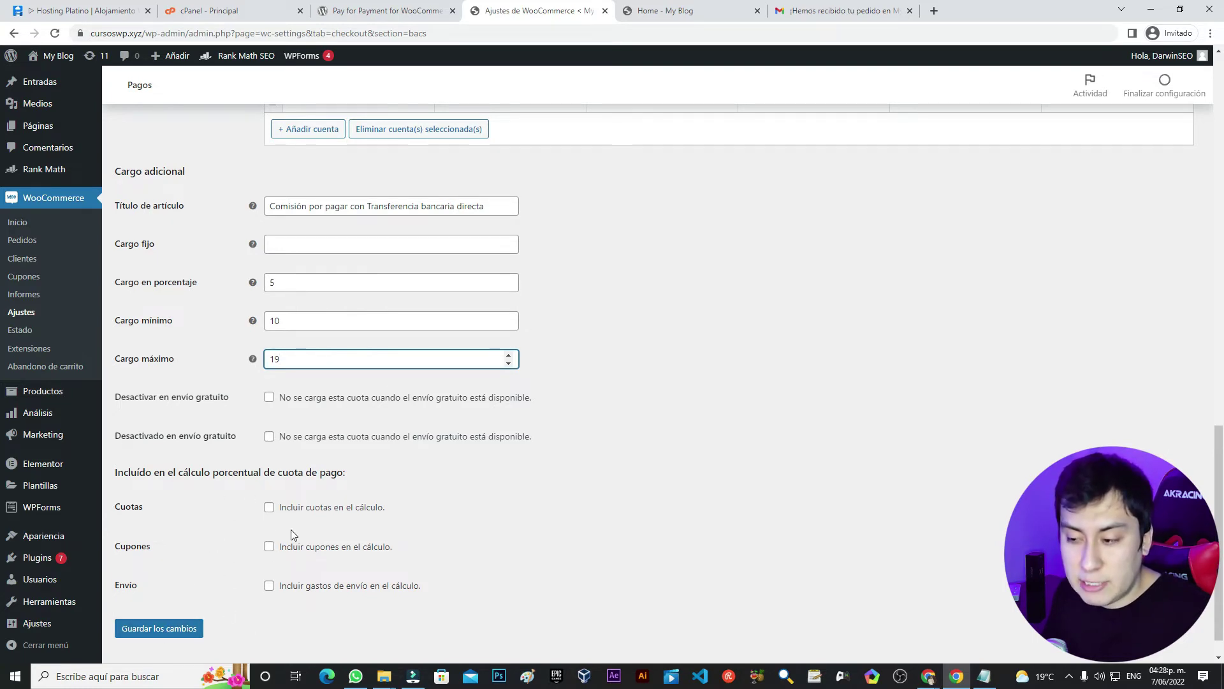
pyautogui.click(508, 355)
pyautogui.click(168, 631)
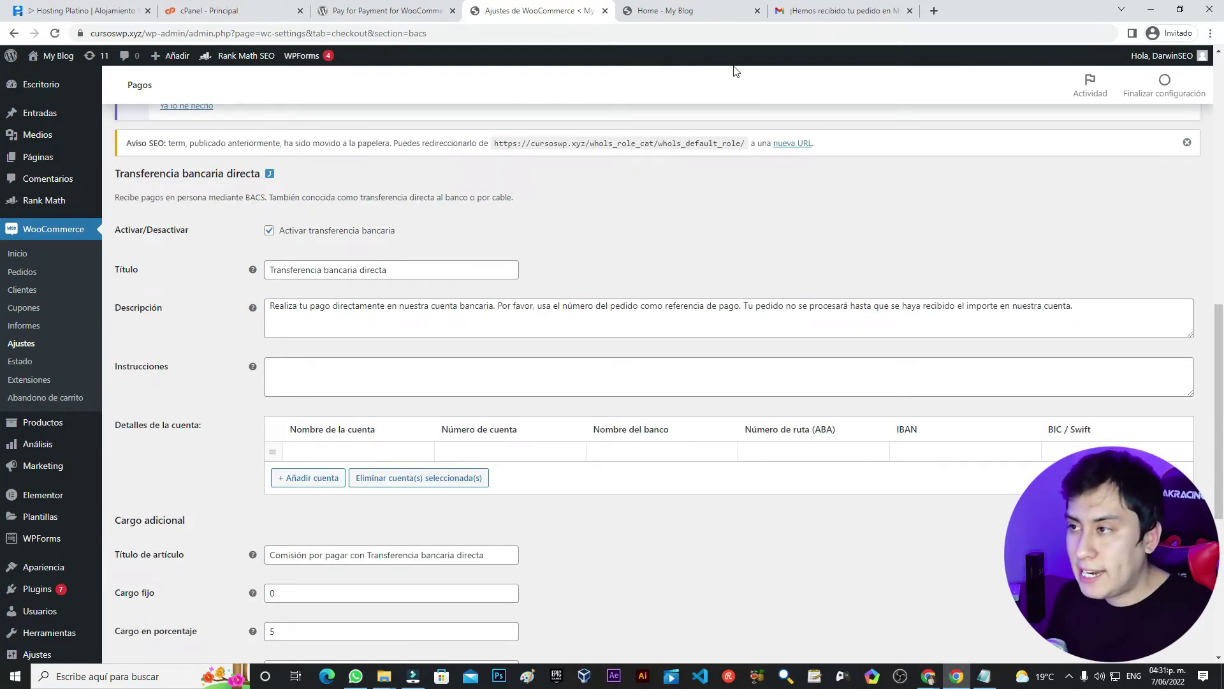
# Switch to the storefront and open the Personalised Mug from the list of all products.
pyautogui.click(686, 13)
pyautogui.click(716, 101)
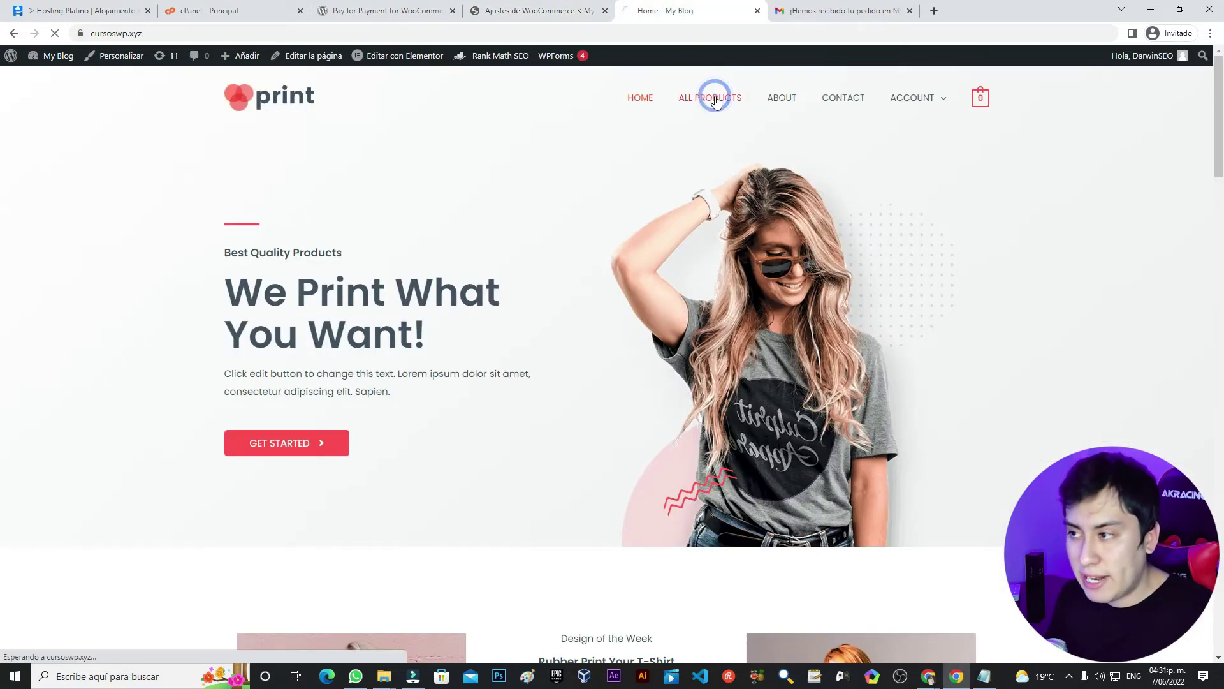
pyautogui.scroll(-4, 531, 284)
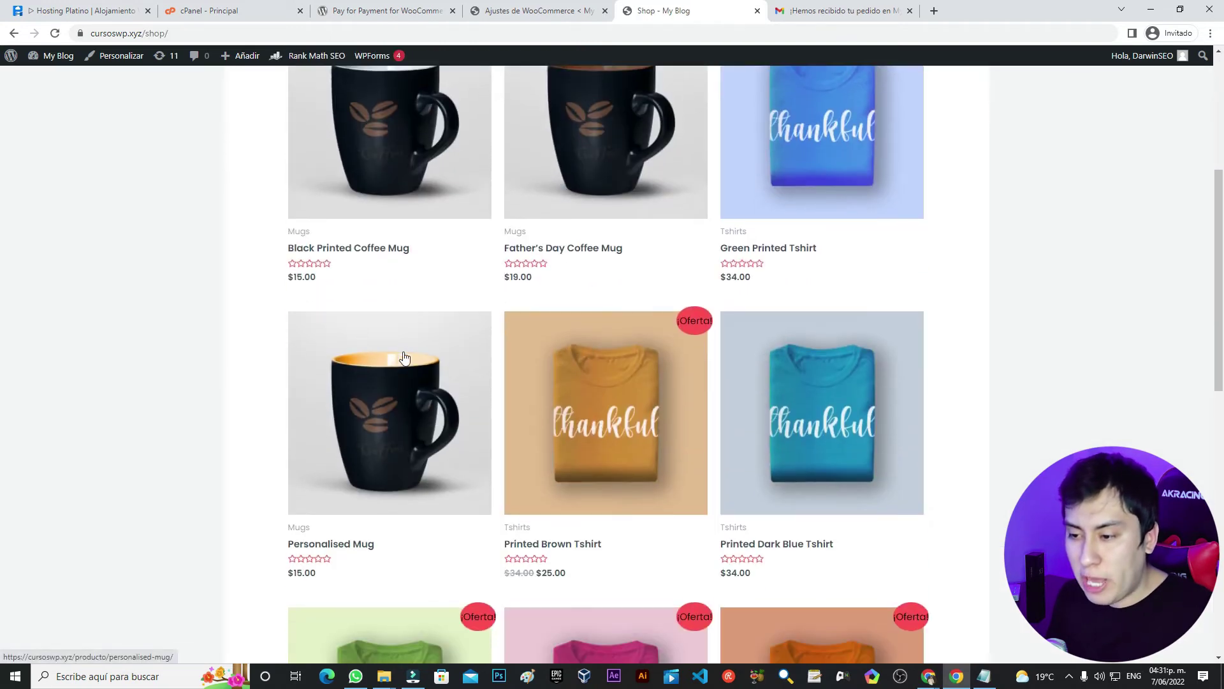
pyautogui.click(380, 390)
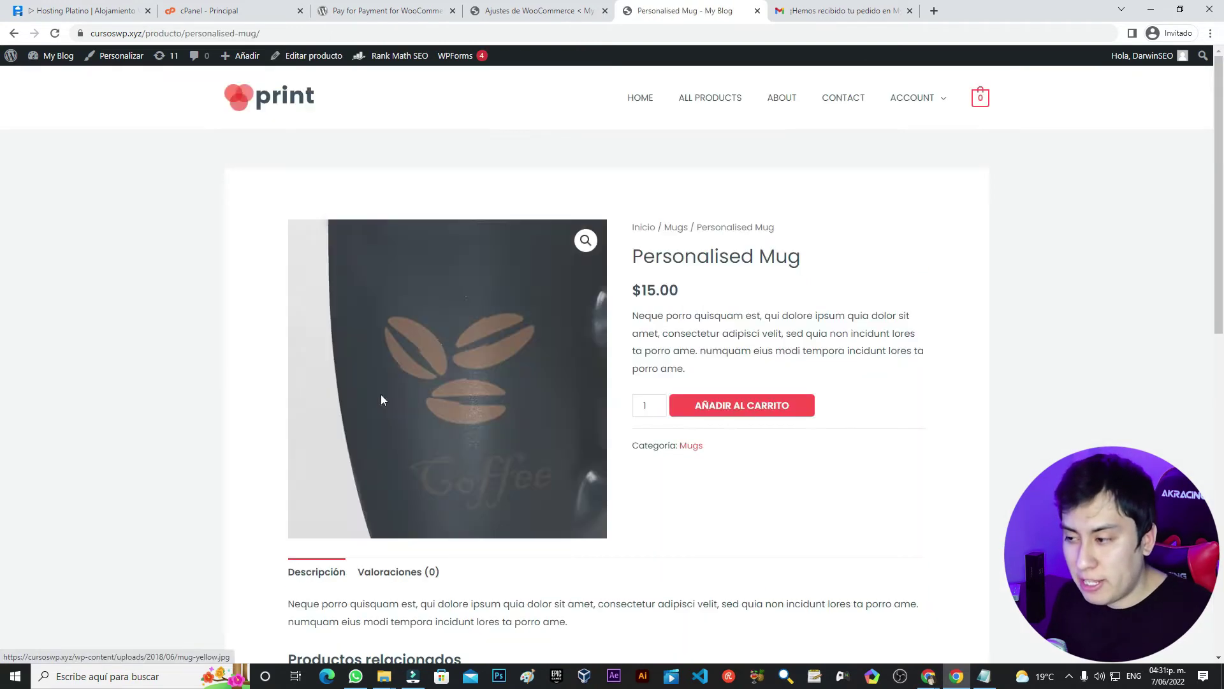
# Add 10 units of the Personalised Mug to the cart and open the cart.
pyautogui.click(650, 405)
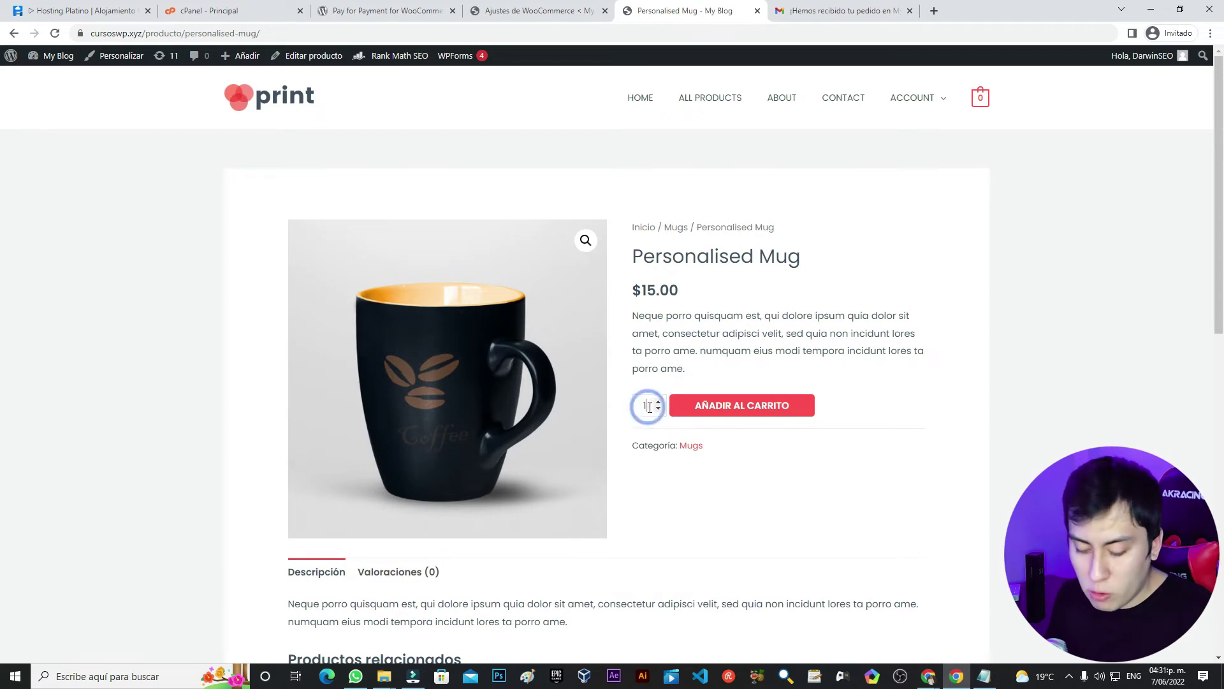
pyautogui.write('0')
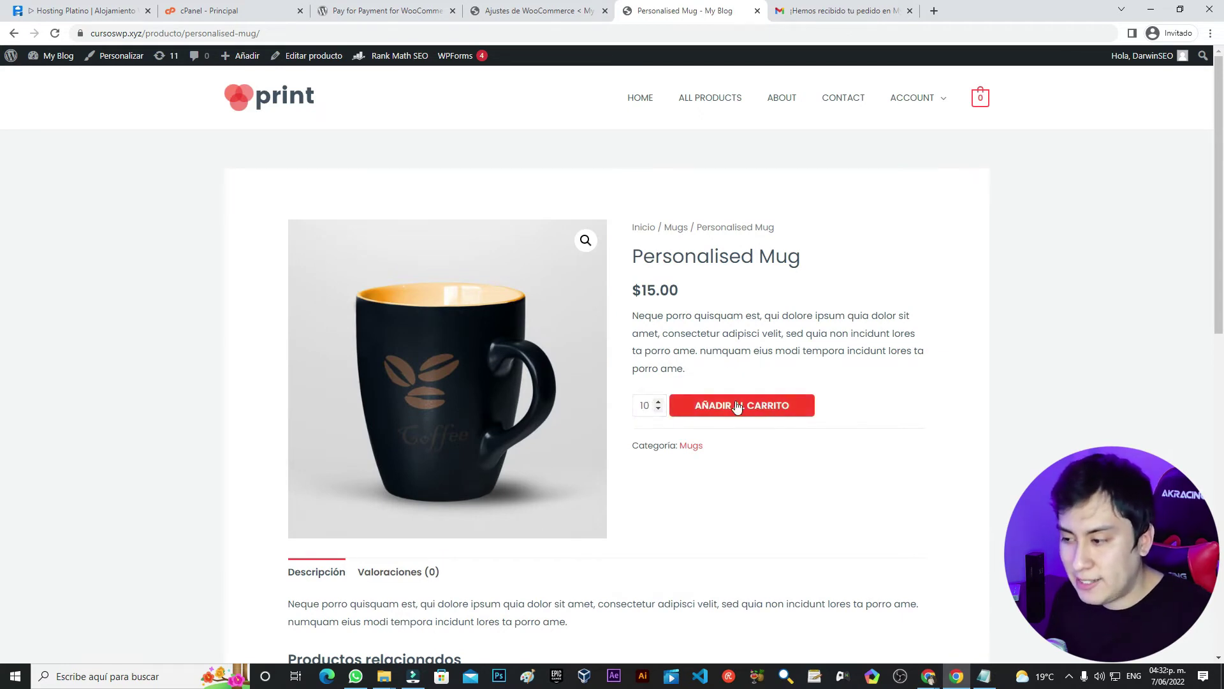
pyautogui.click(711, 415)
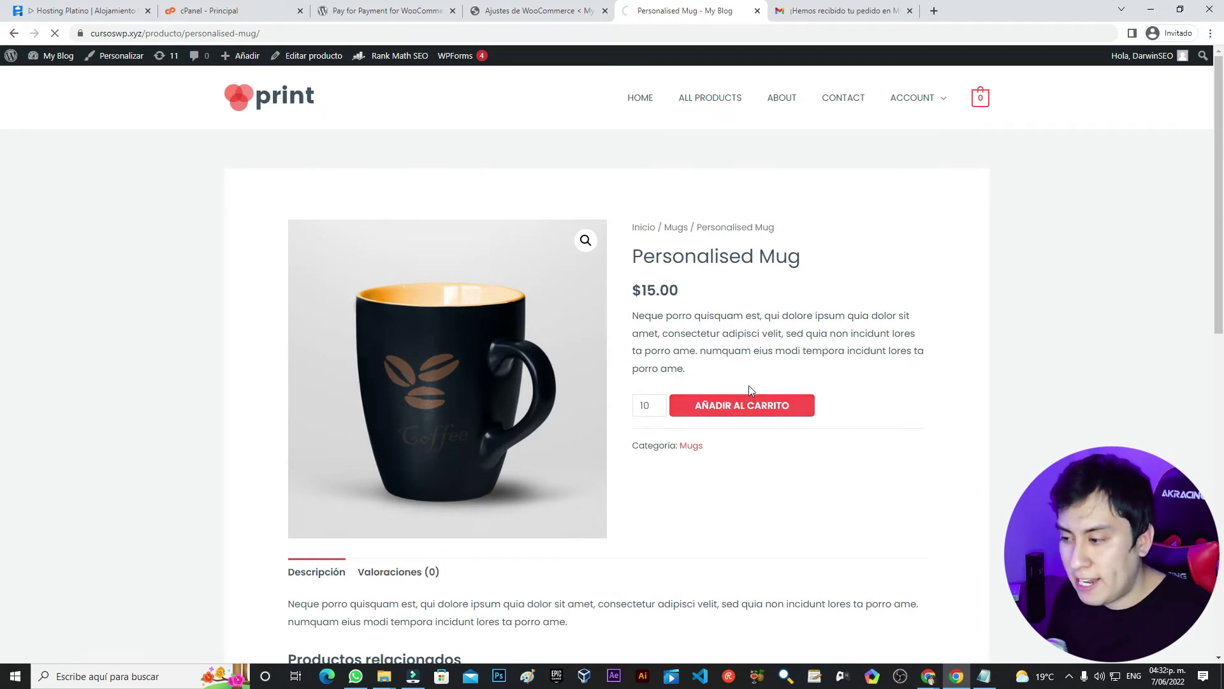
pyautogui.click(850, 250)
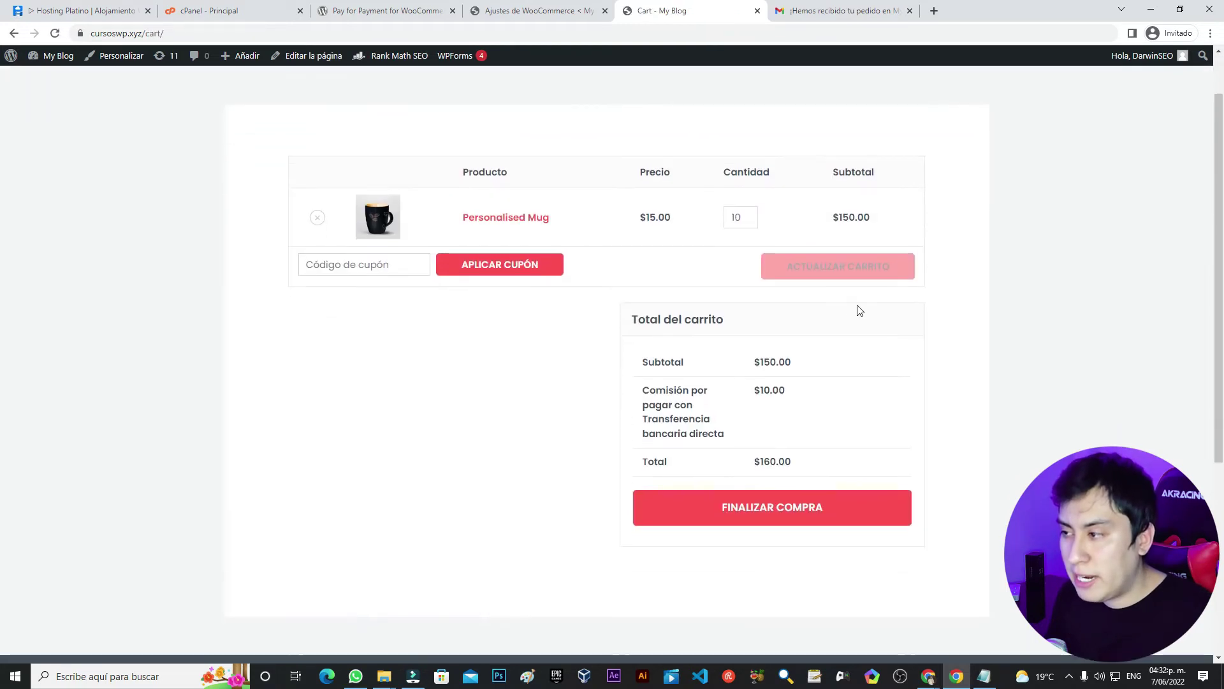
# Examine the mug's subtotal and the direct bank transfer commission in the cart totals.
pyautogui.doubleClick(682, 217)
pyautogui.moveTo(822, 219); pyautogui.dragTo(881, 227)
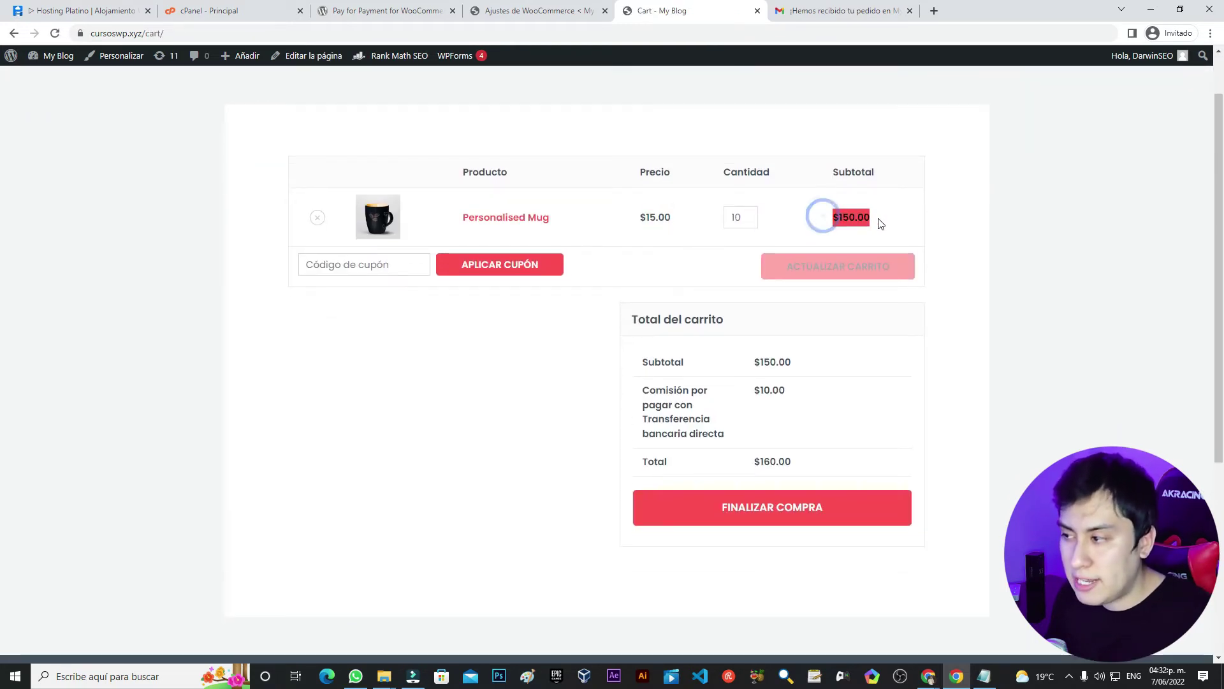
pyautogui.click(887, 216)
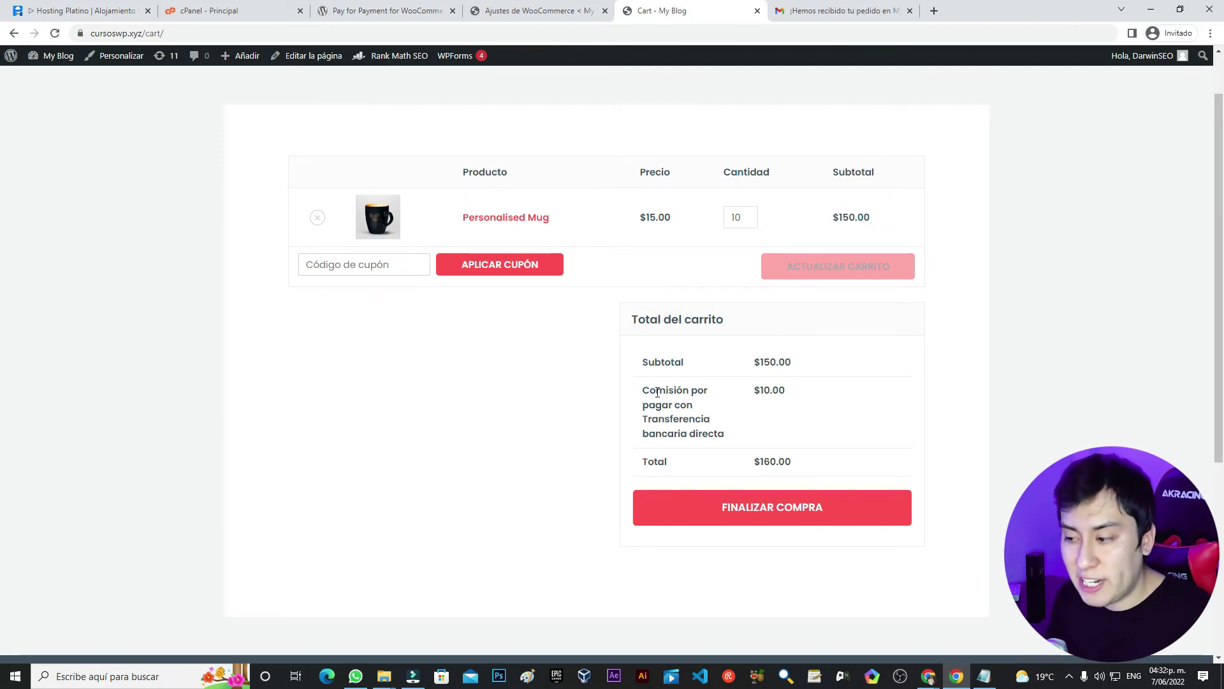
pyautogui.moveTo(754, 391); pyautogui.dragTo(792, 390)
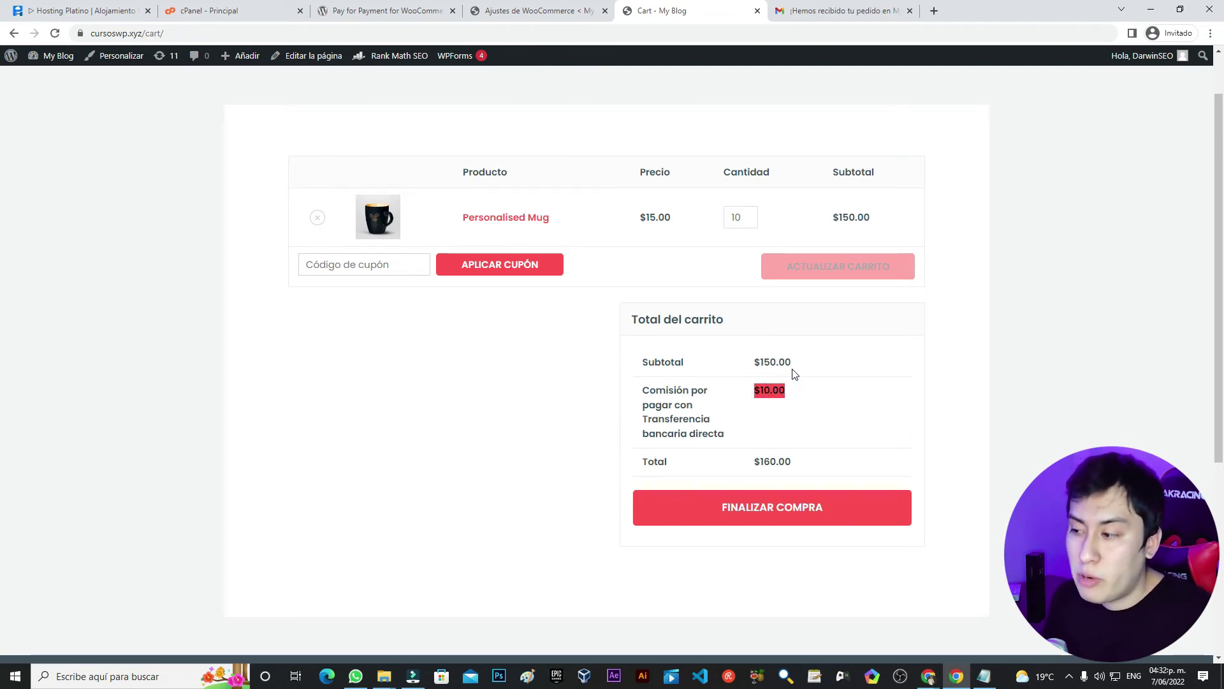
pyautogui.moveTo(807, 362); pyautogui.dragTo(755, 361)
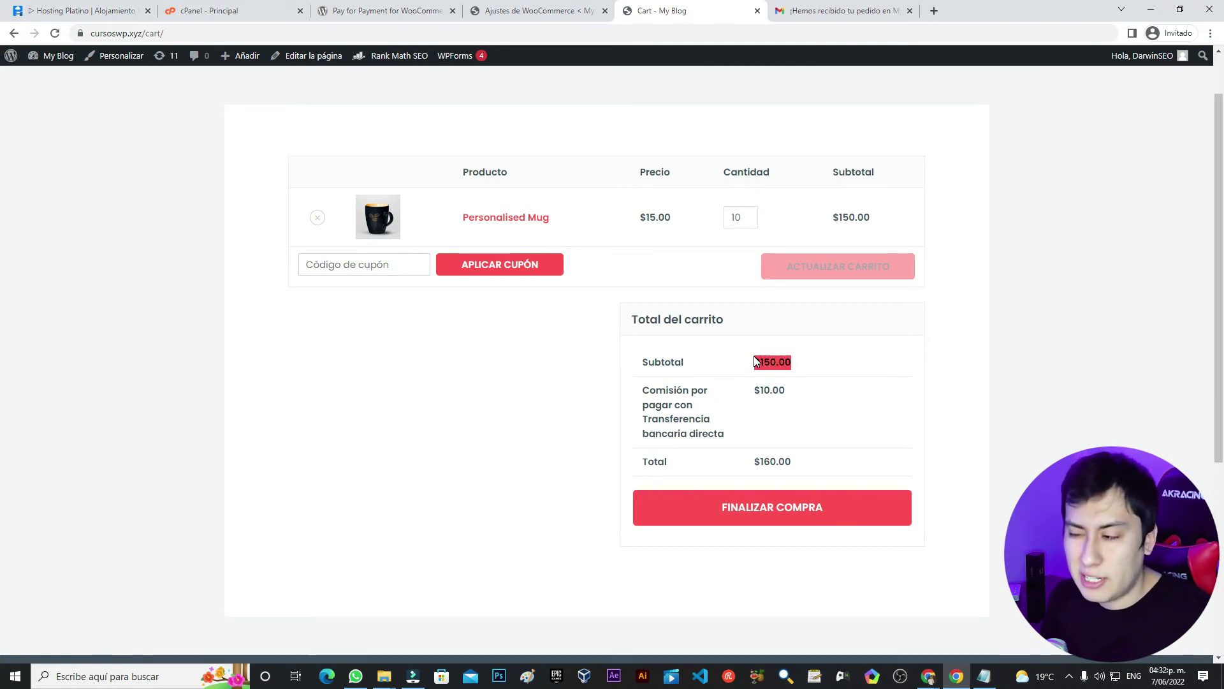
pyautogui.click(833, 395)
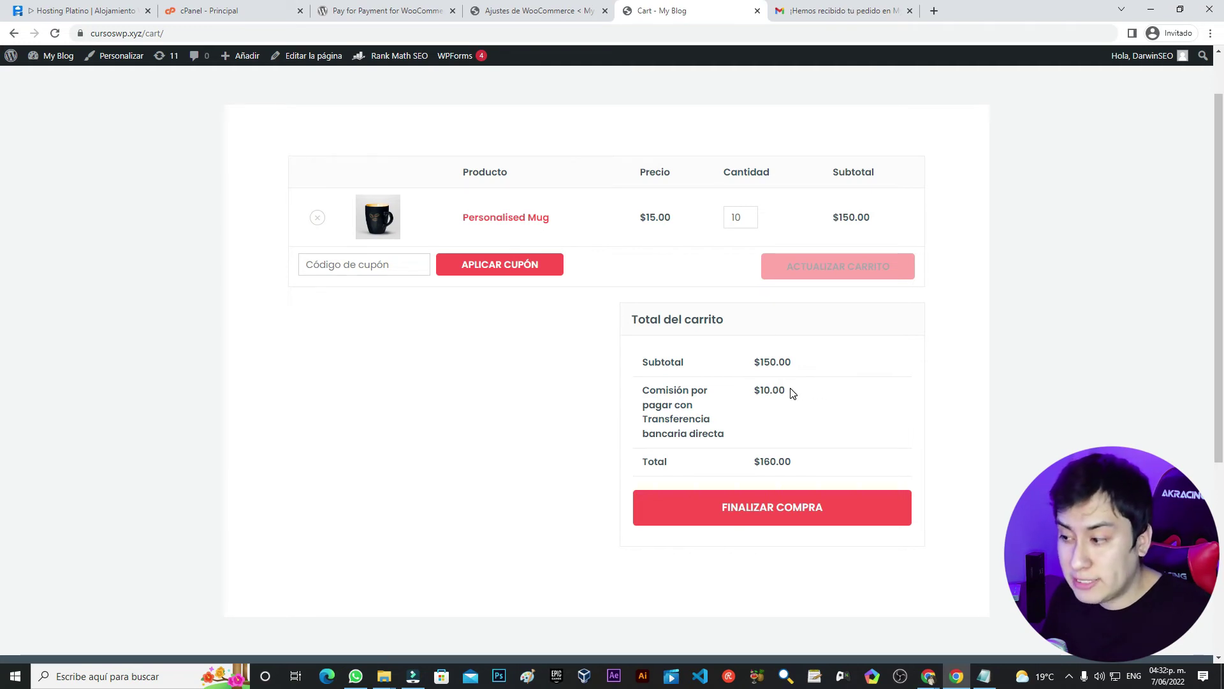
pyautogui.moveTo(792, 390); pyautogui.dragTo(755, 392)
pyautogui.click(811, 391)
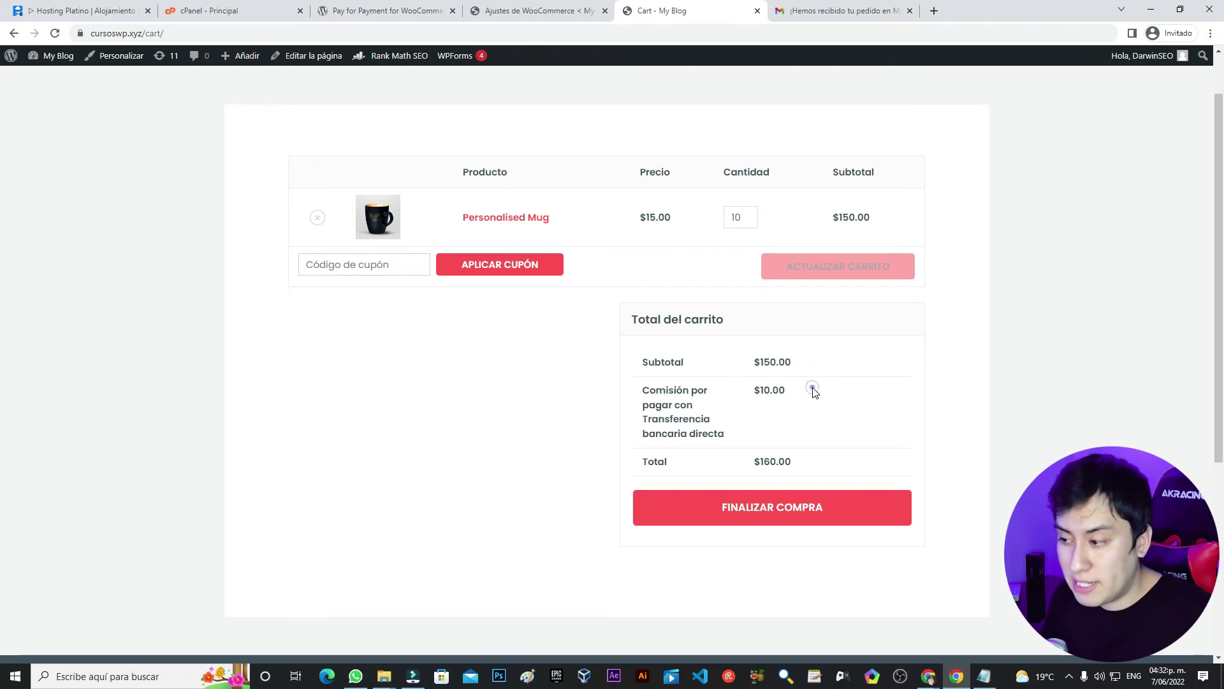
# Proceed to checkout and check the direct bank transfer commission in the order summary.
pyautogui.click(754, 510)
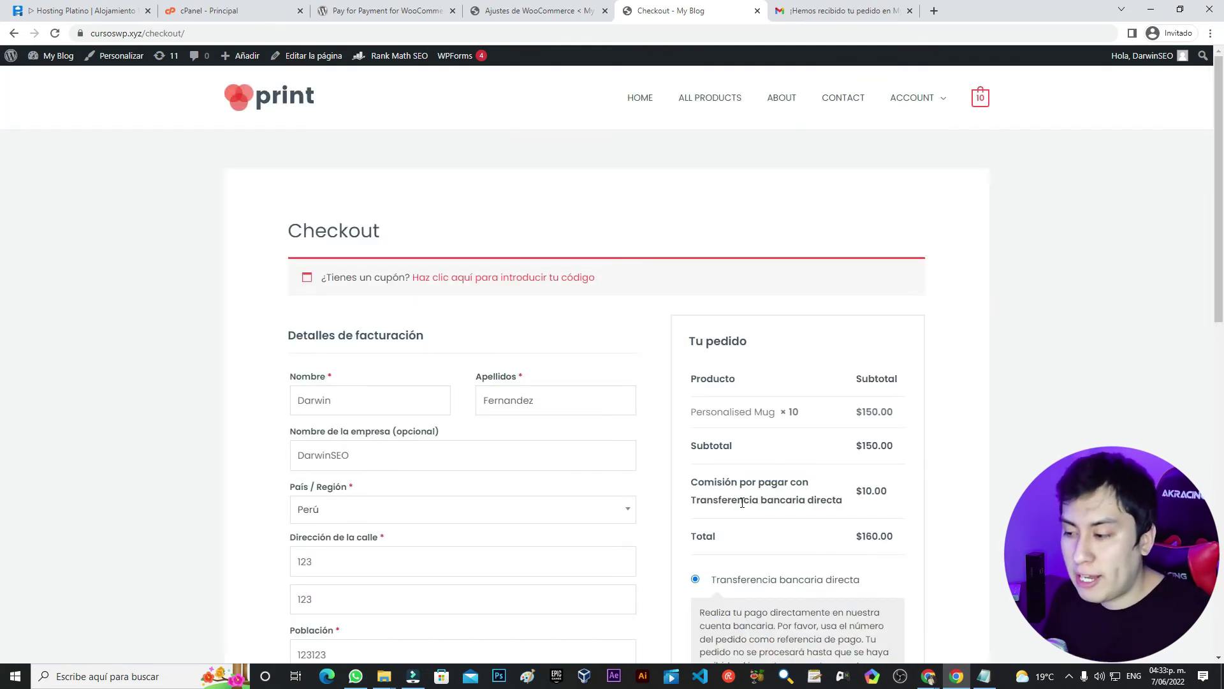
pyautogui.scroll(-1, 759, 445)
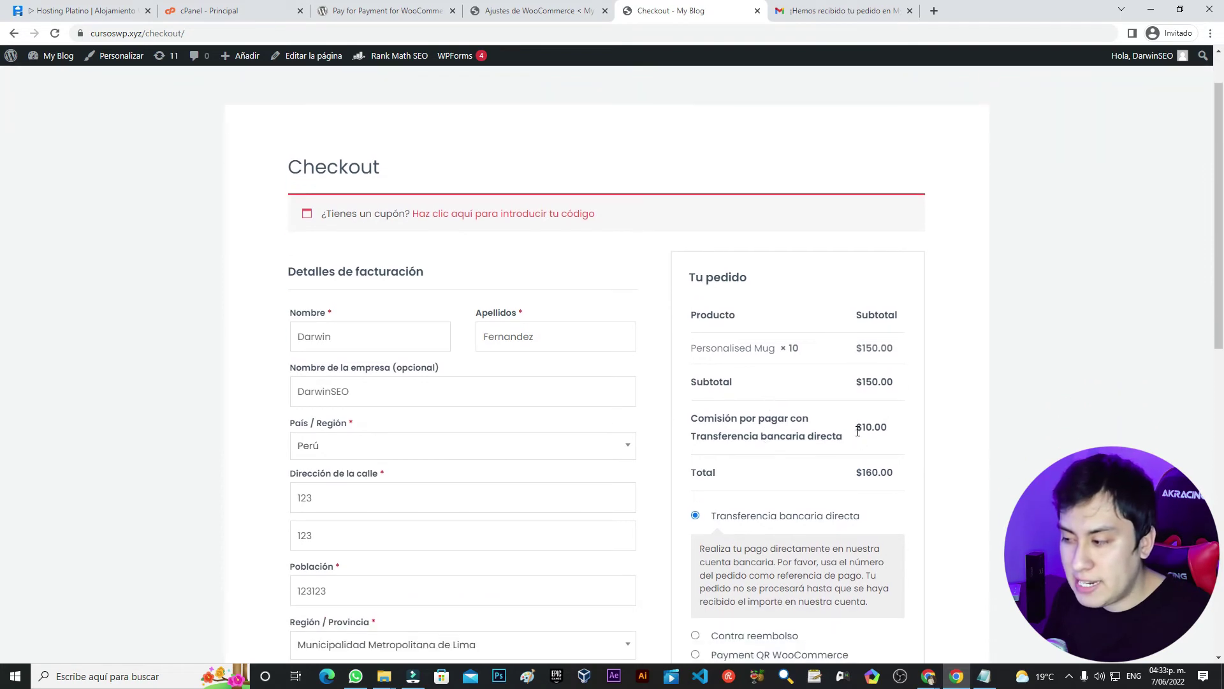
pyautogui.moveTo(858, 431); pyautogui.dragTo(897, 429)
pyautogui.scroll(-3, 916, 429)
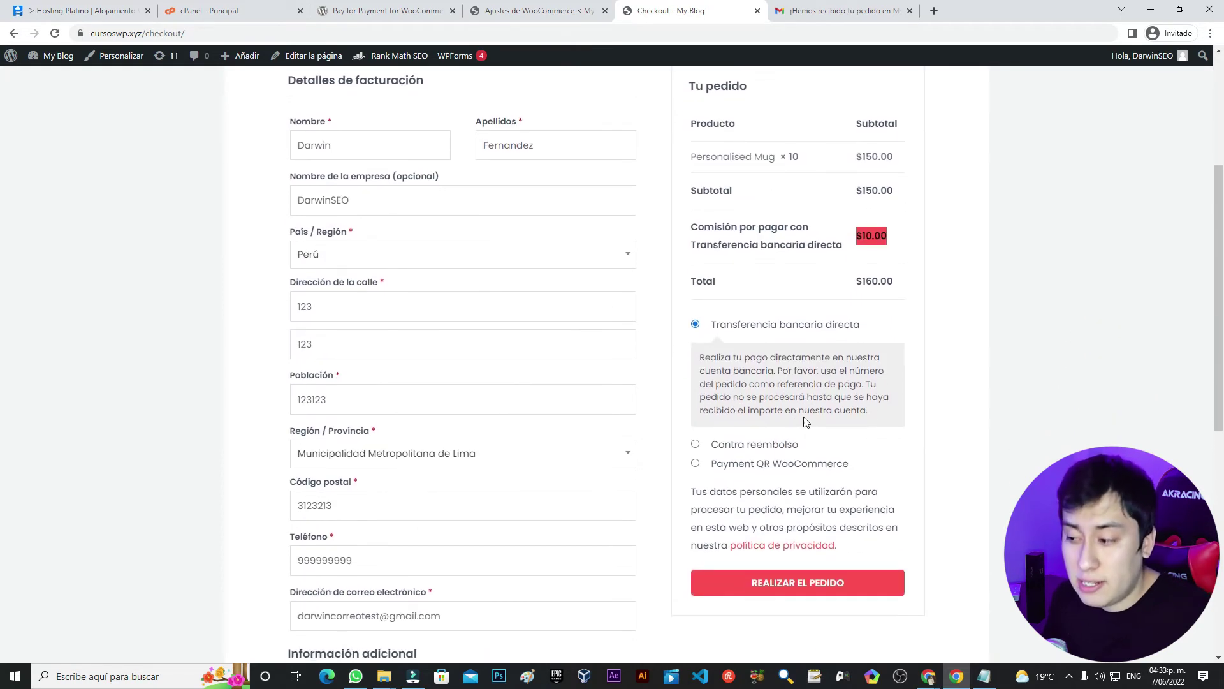
# Compare the order totals for Contra reembolso, Payment QR WooCommerce and Transferencia bancaria directa by selecting each payment method in turn.
pyautogui.click(736, 447)
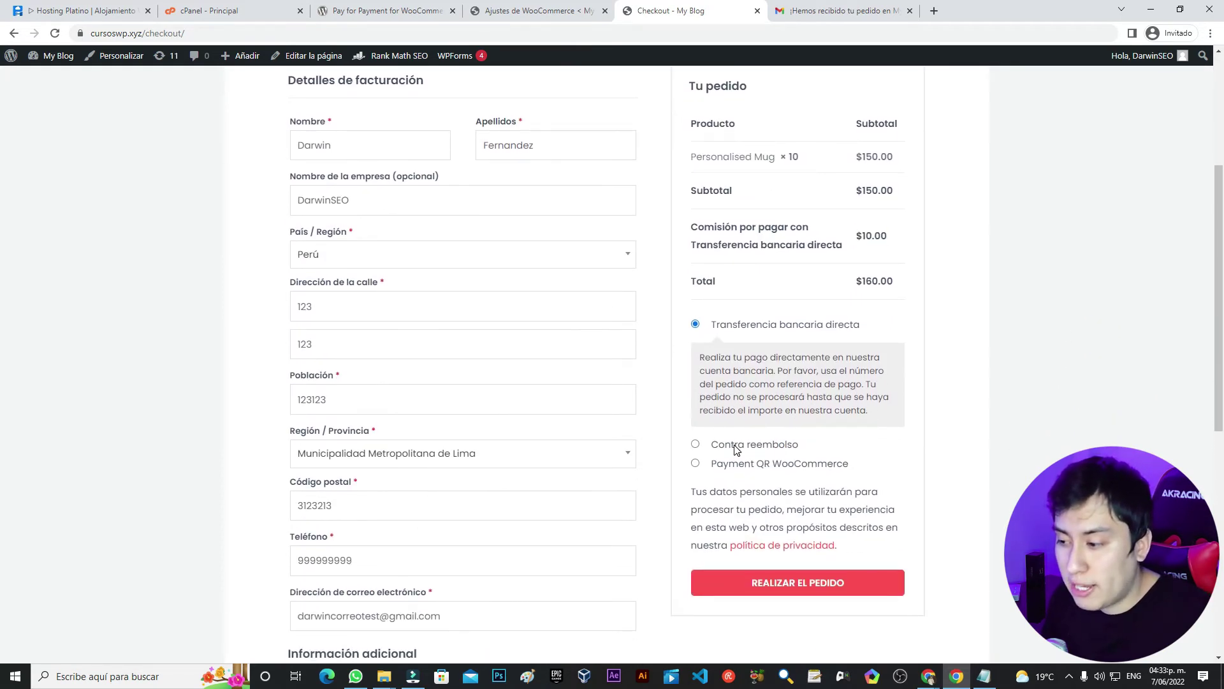
pyautogui.scroll(1, 737, 450)
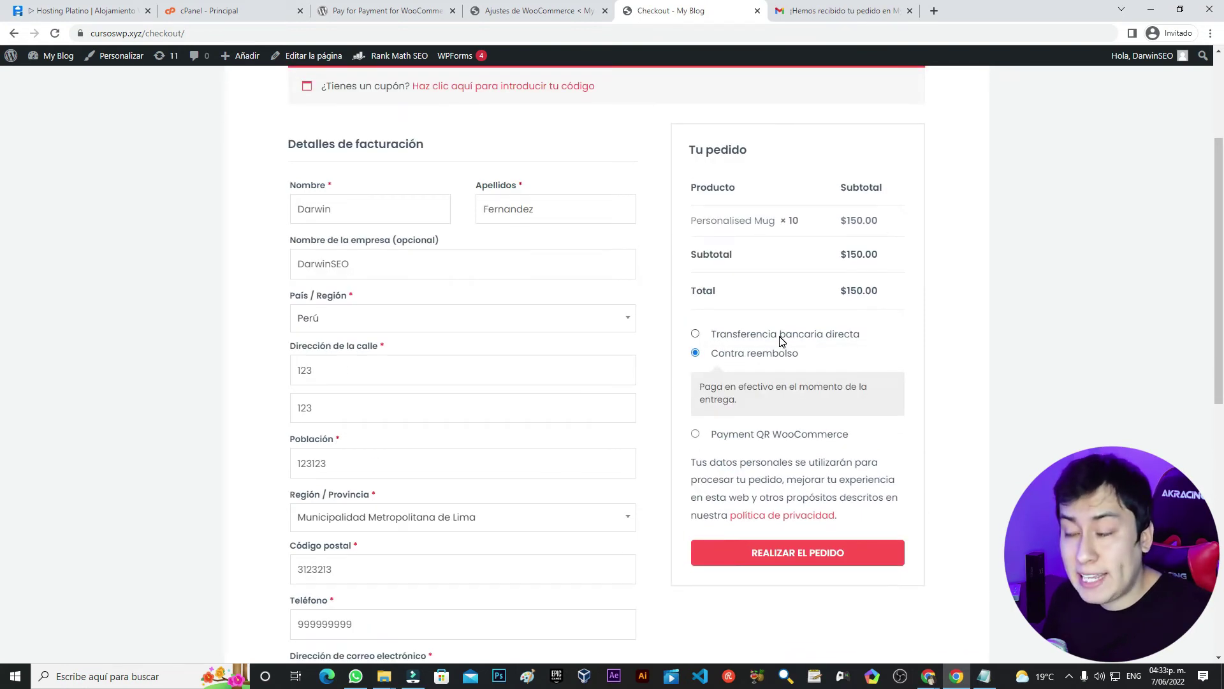
pyautogui.click(740, 438)
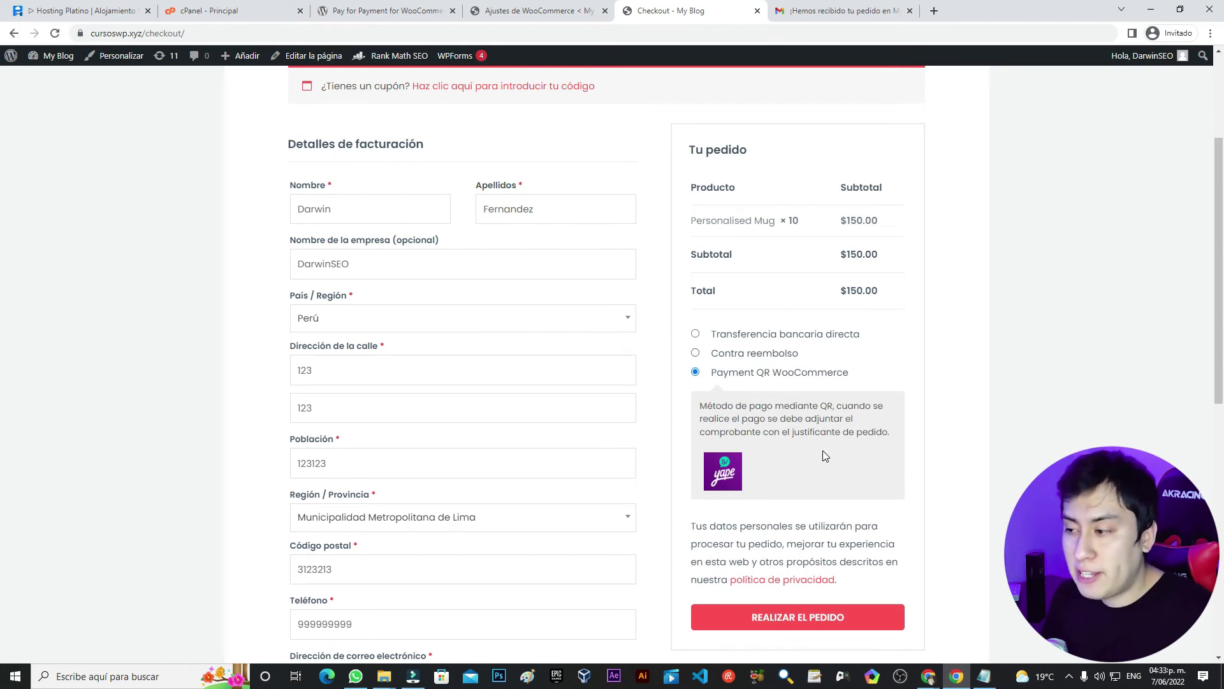
pyautogui.click(758, 334)
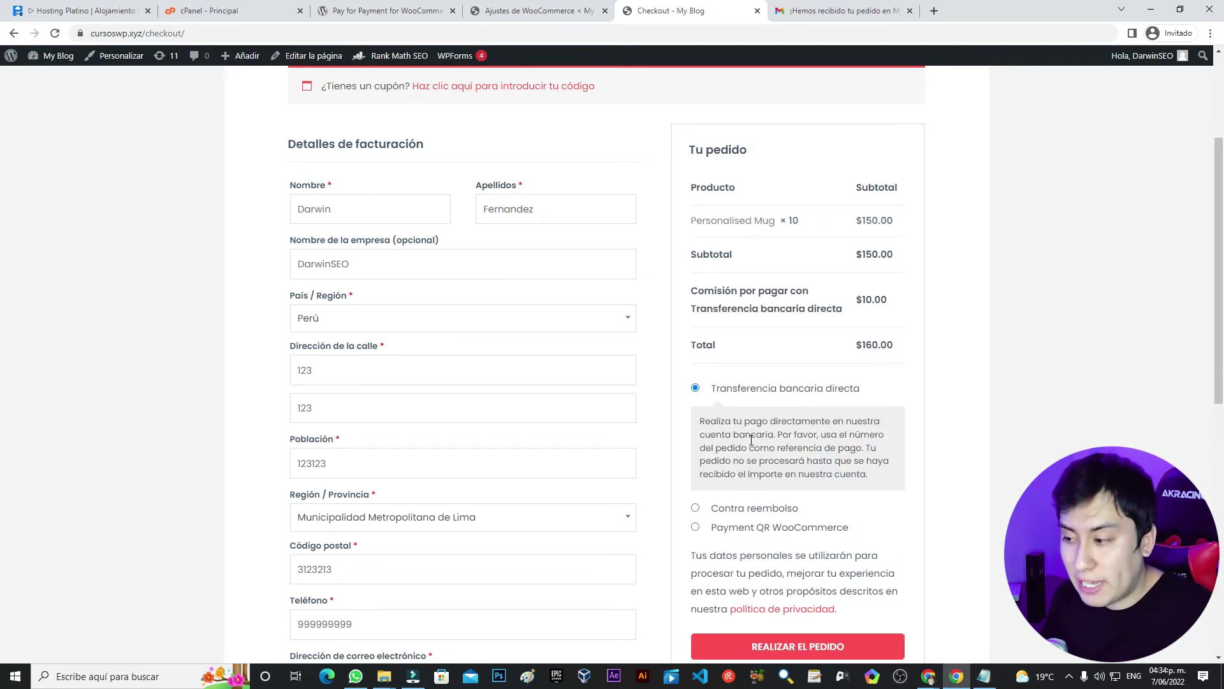
# Compare the direct bank transfer description shown at checkout with the Descripción field in its payment settings.
pyautogui.moveTo(707, 451); pyautogui.dragTo(868, 475)
pyautogui.click(765, 385)
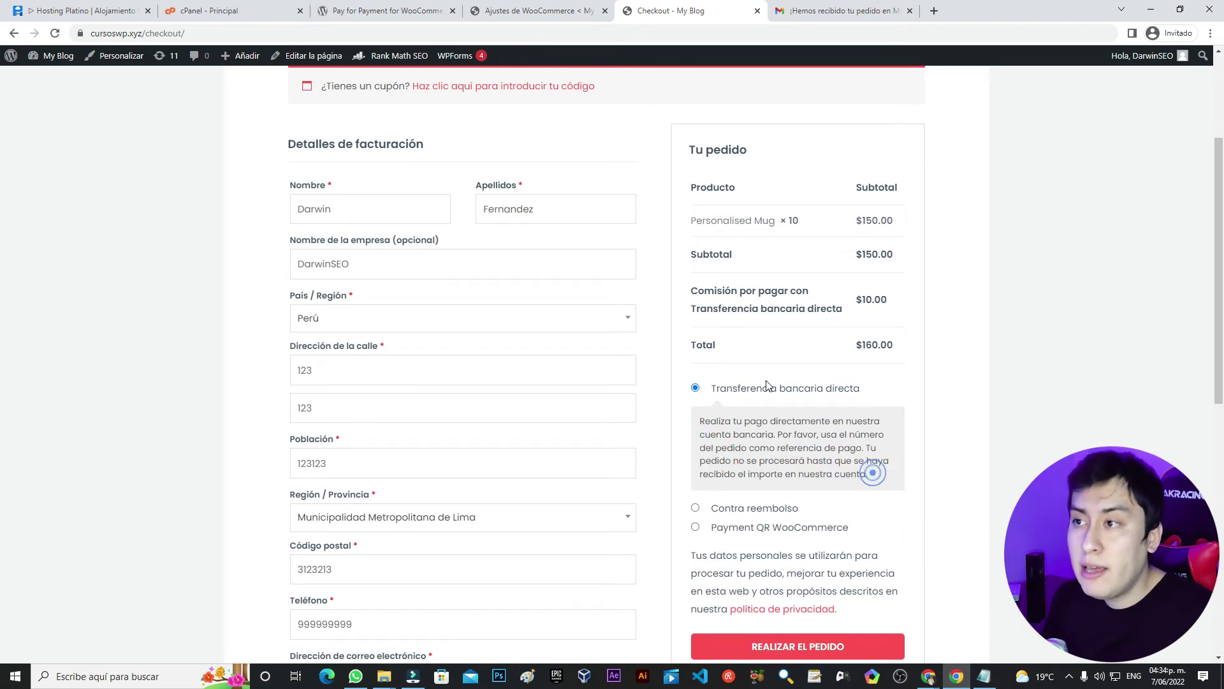
pyautogui.click(553, 18)
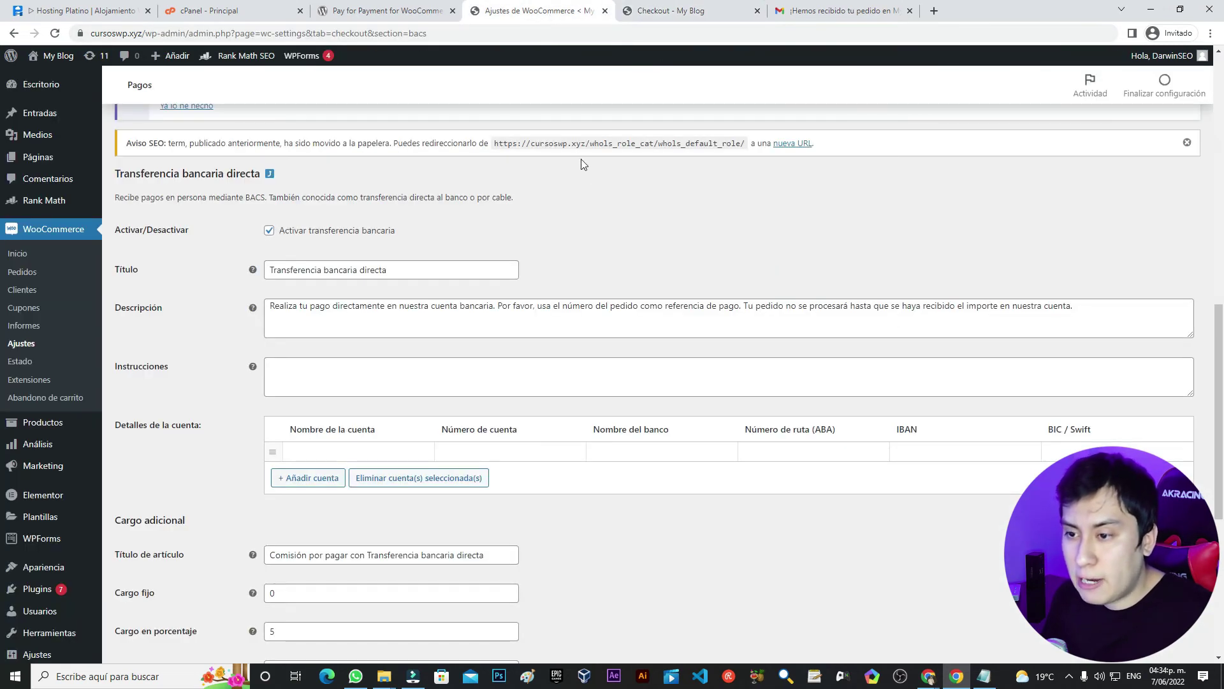
pyautogui.moveTo(185, 310); pyautogui.dragTo(164, 319)
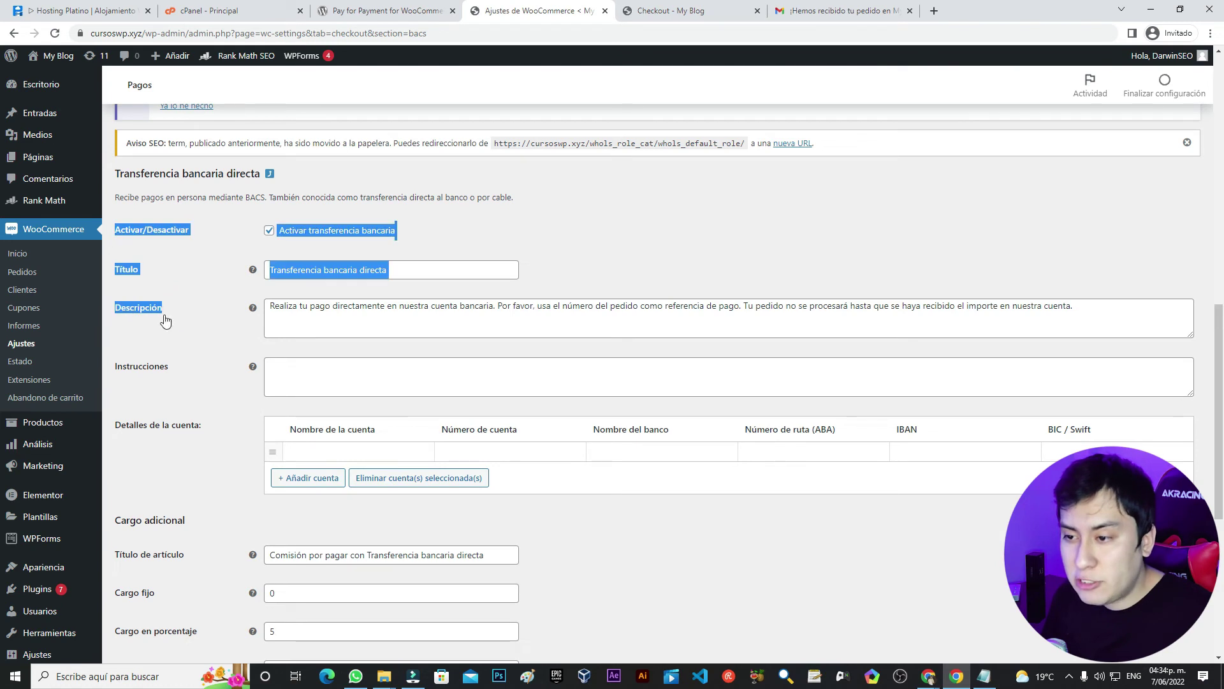
pyautogui.click(540, 306)
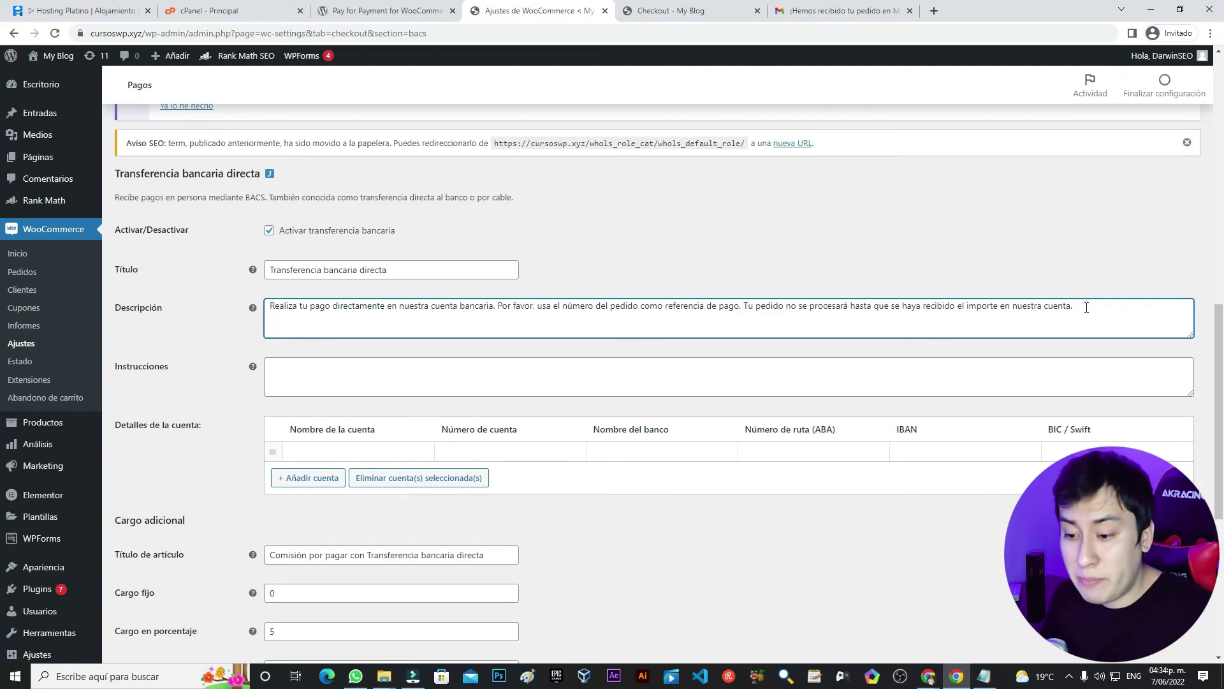
pyautogui.click(702, 11)
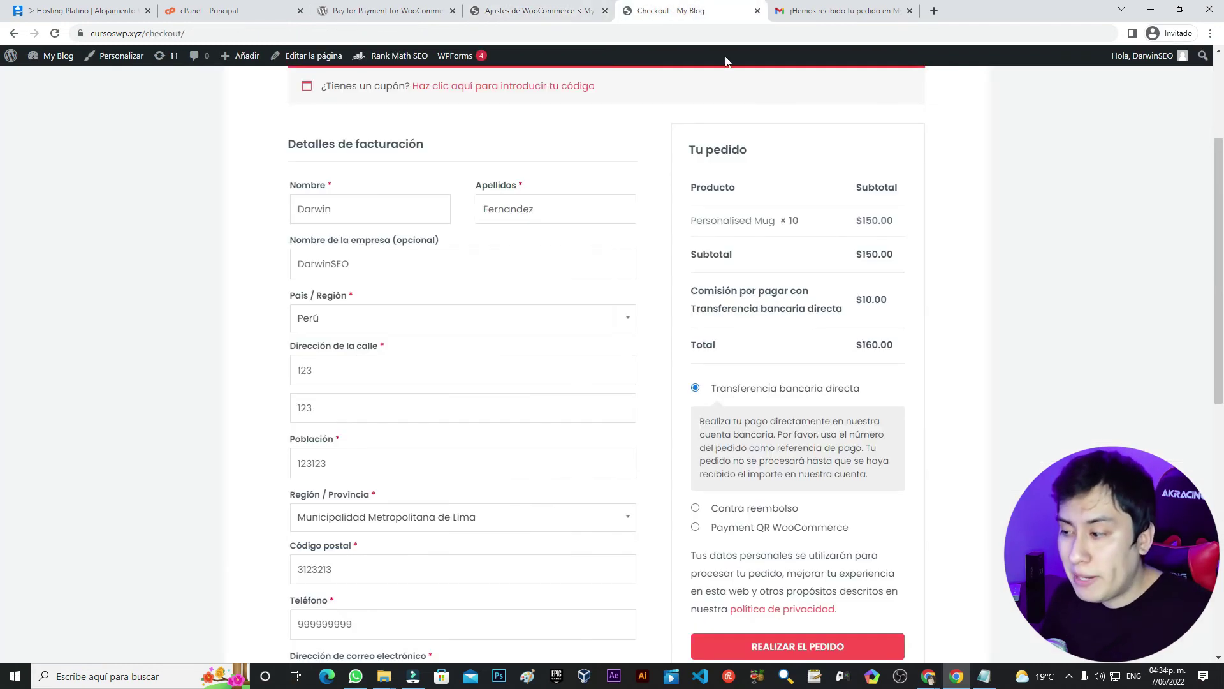
pyautogui.moveTo(812, 477); pyautogui.dragTo(752, 460)
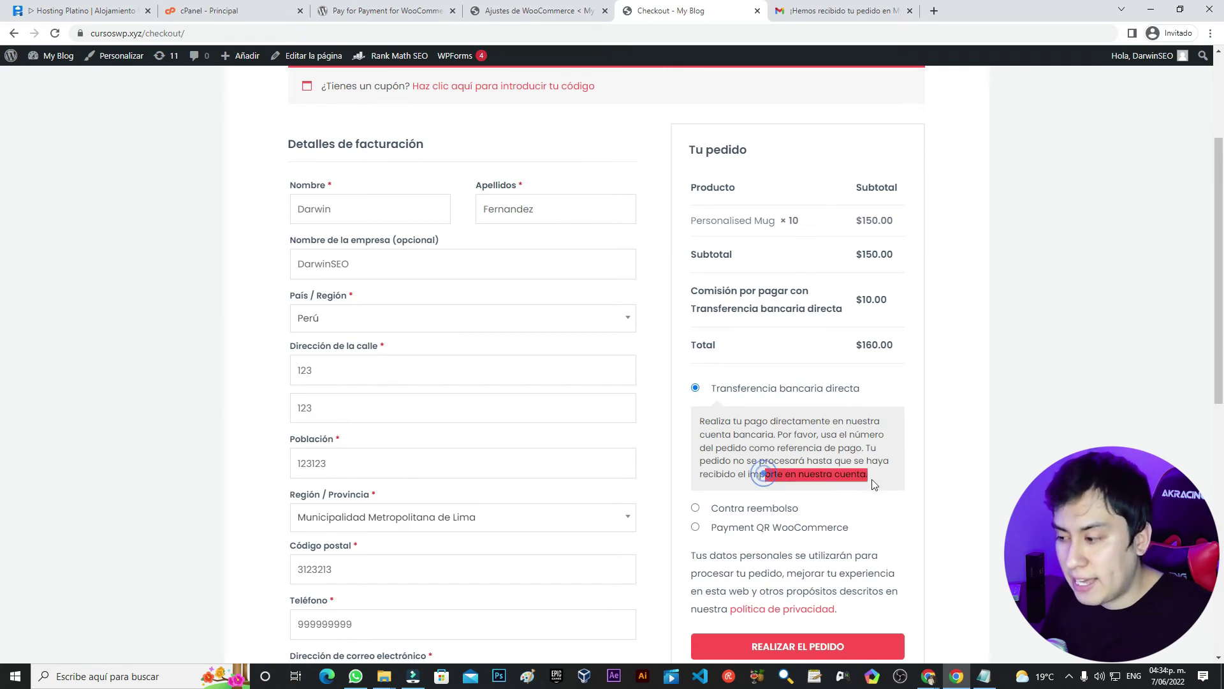
pyautogui.click(850, 462)
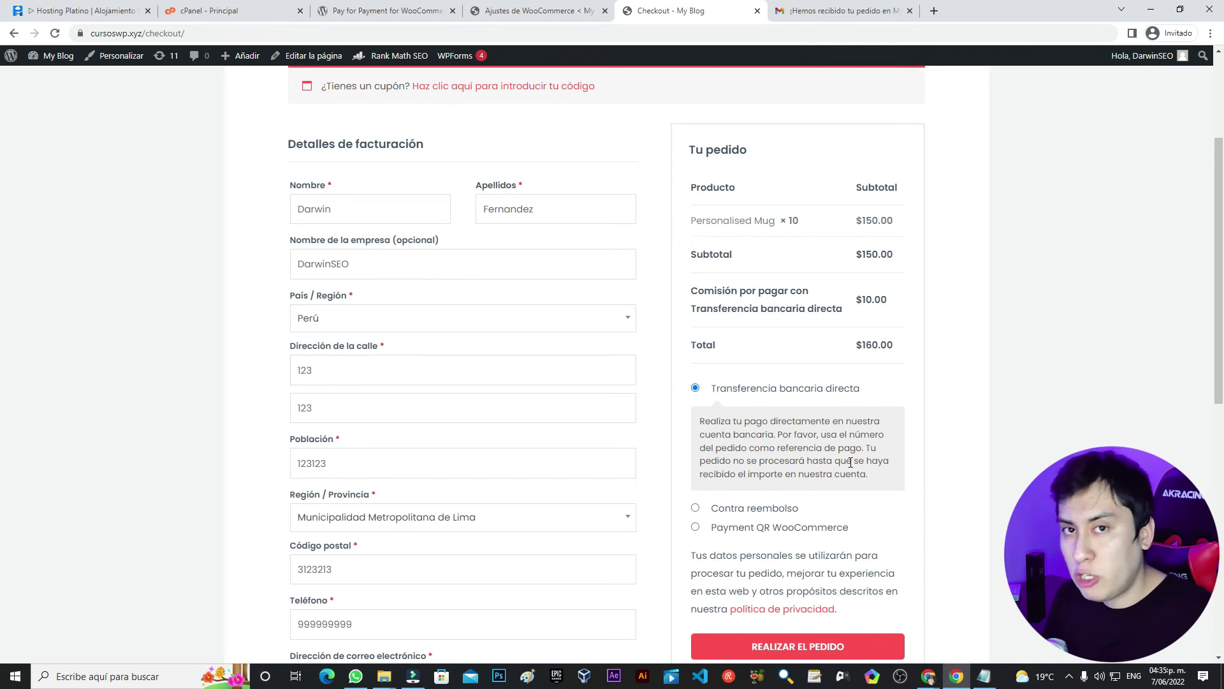
# Select Contra reembolso at checkout and review its description, checking back against the bank transfer settings.
pyautogui.click(761, 508)
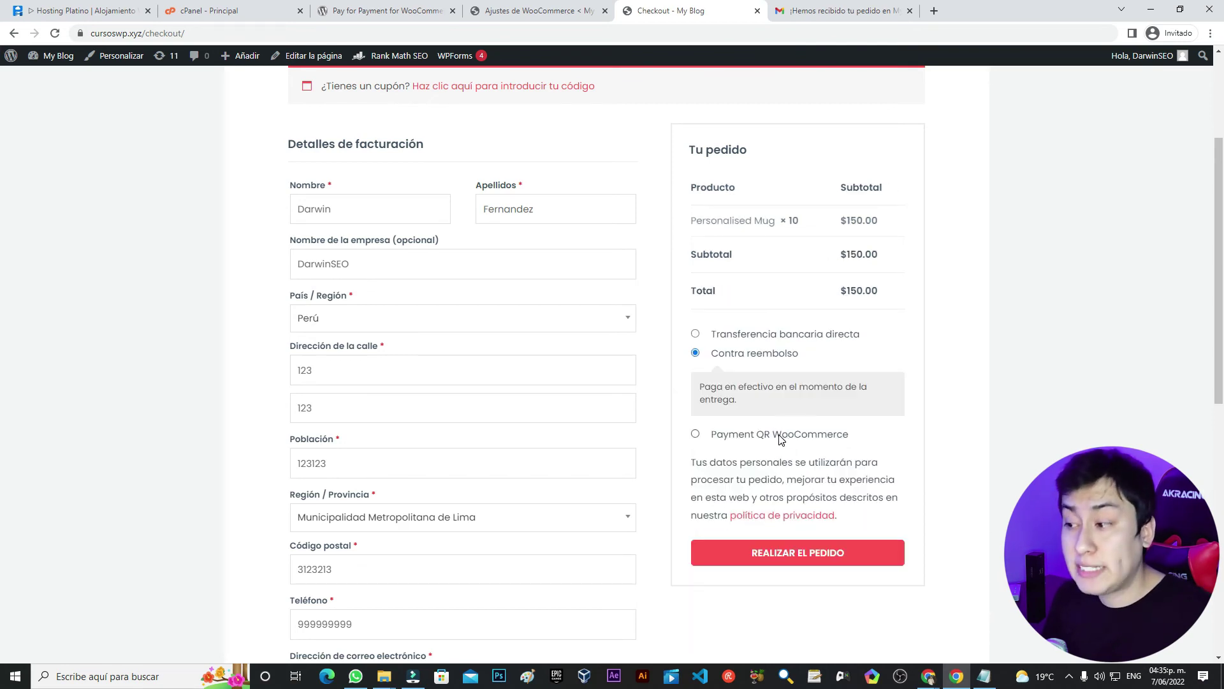
pyautogui.tripleClick(765, 404)
pyautogui.click(539, 10)
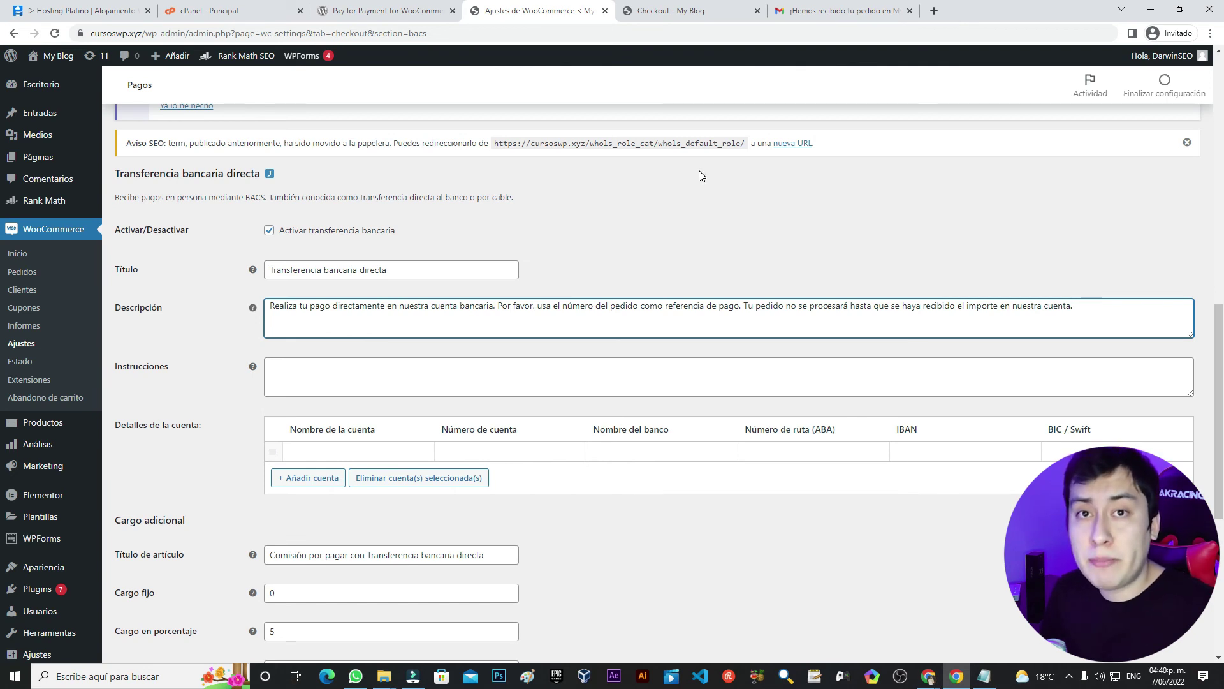
pyautogui.click(663, 11)
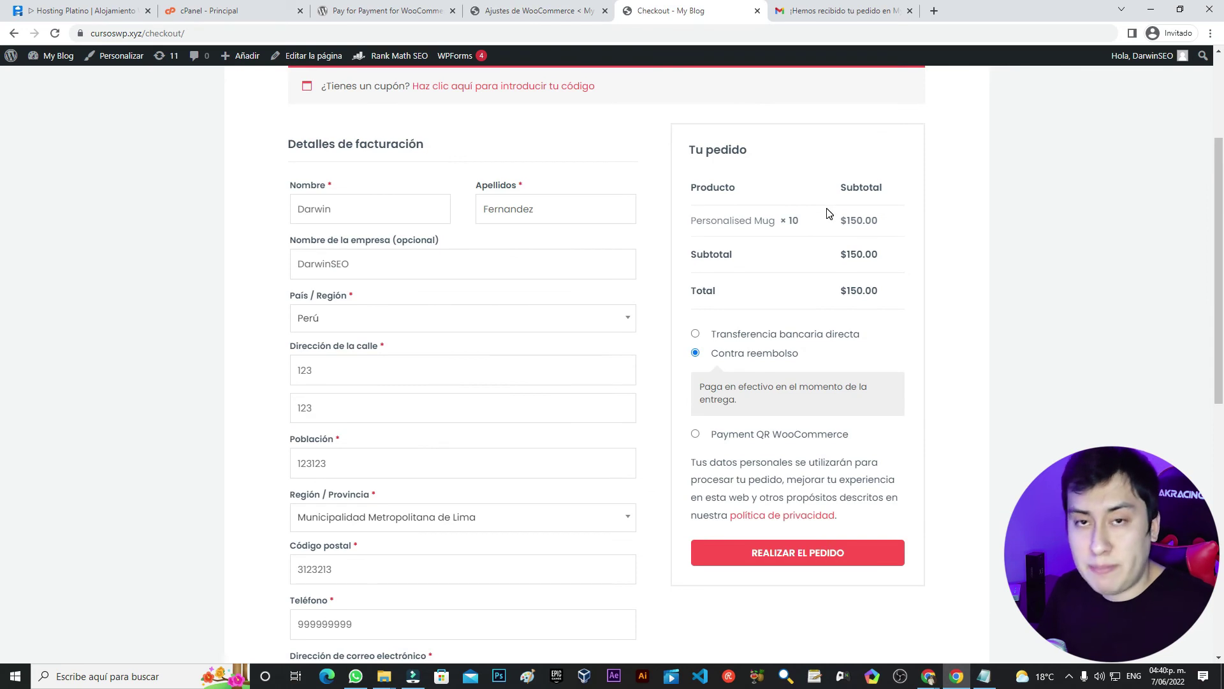